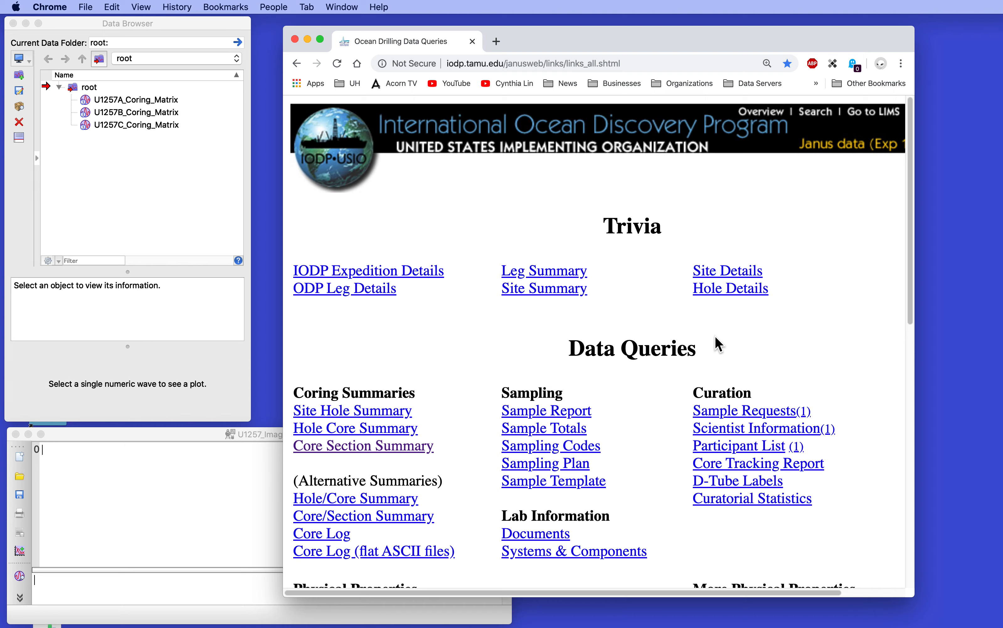
- Open the Core Photos query form and submit the request for site 1257, hole A
scroll(649, 274, down, 15)
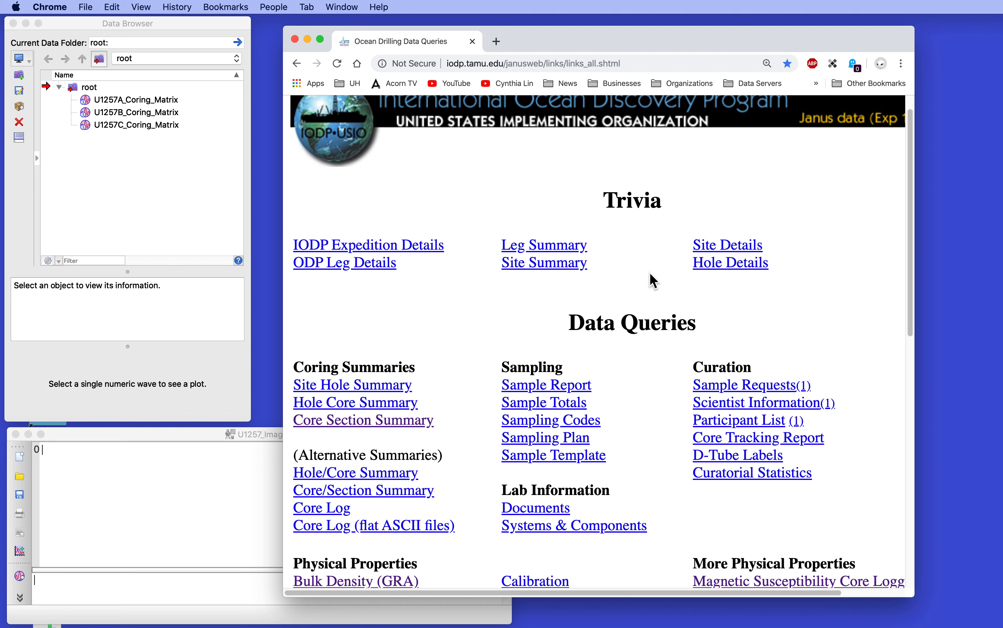
scroll(649, 280, down, 3)
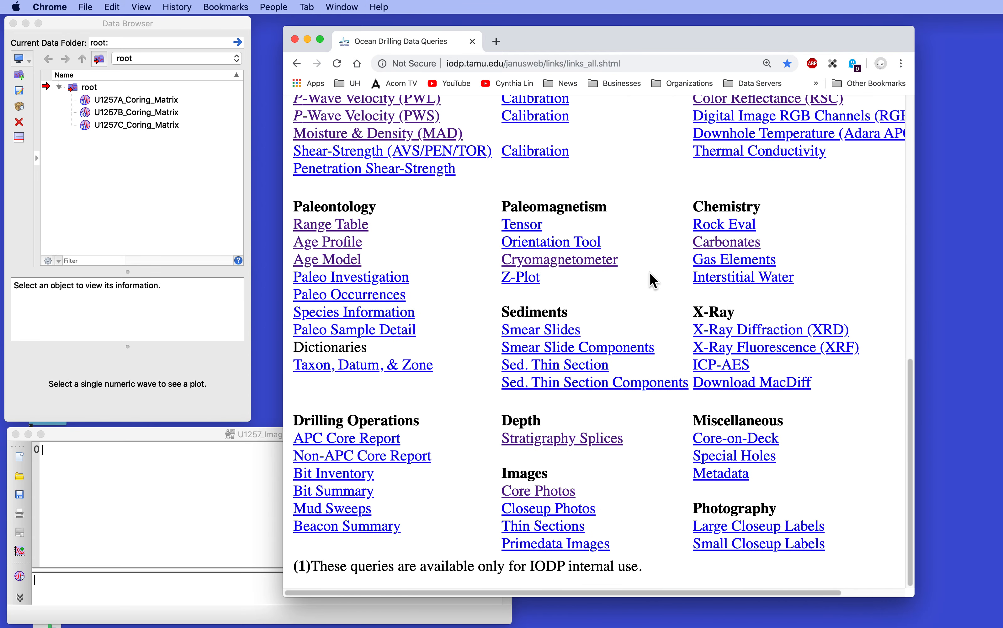
click(553, 496)
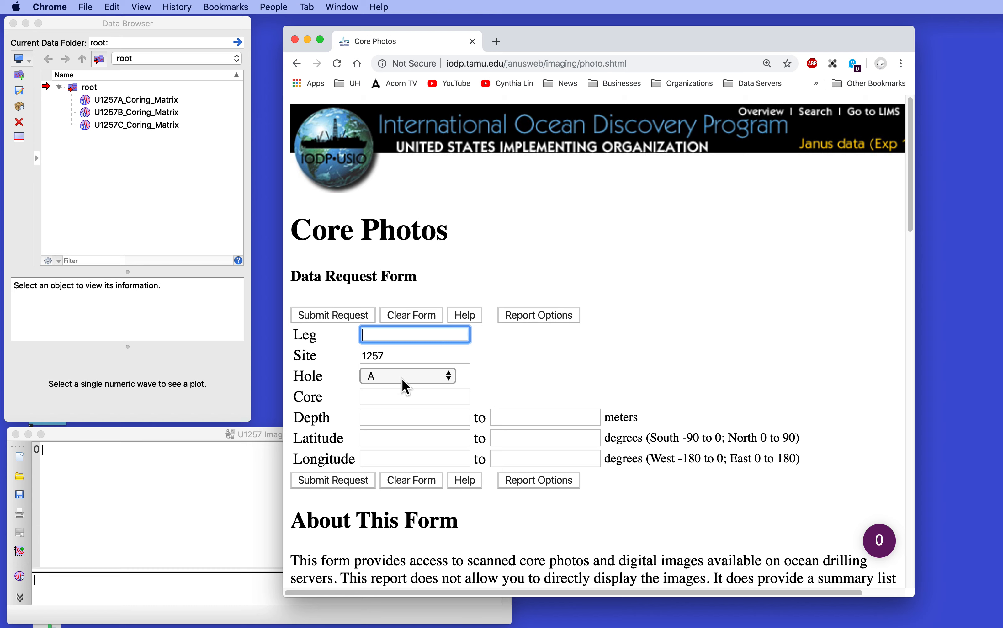
click(341, 480)
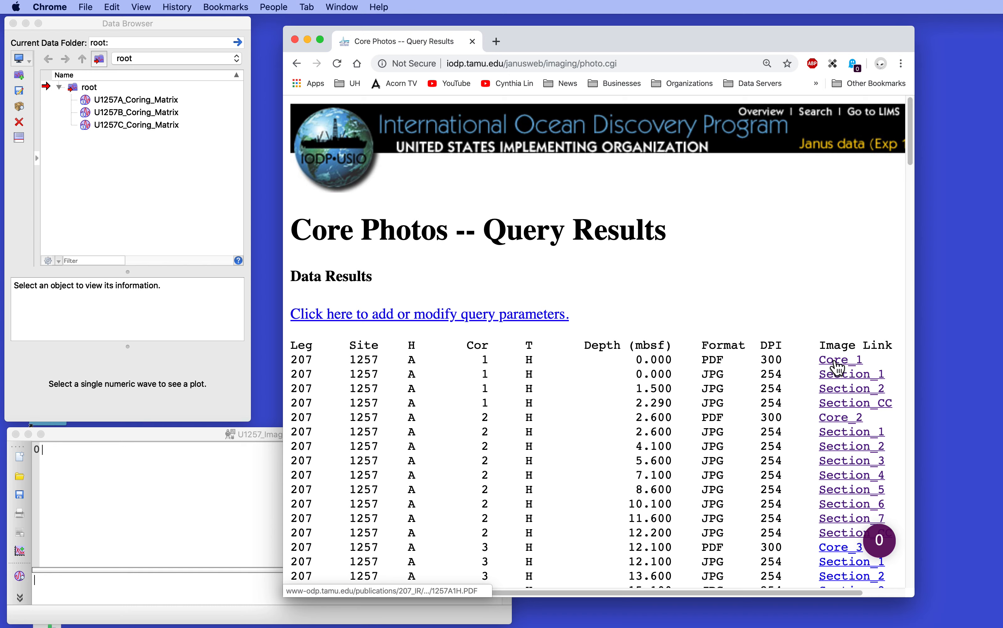
- View the Core_2 PDF photo of hole 1257A, then return to the query results
click(839, 419)
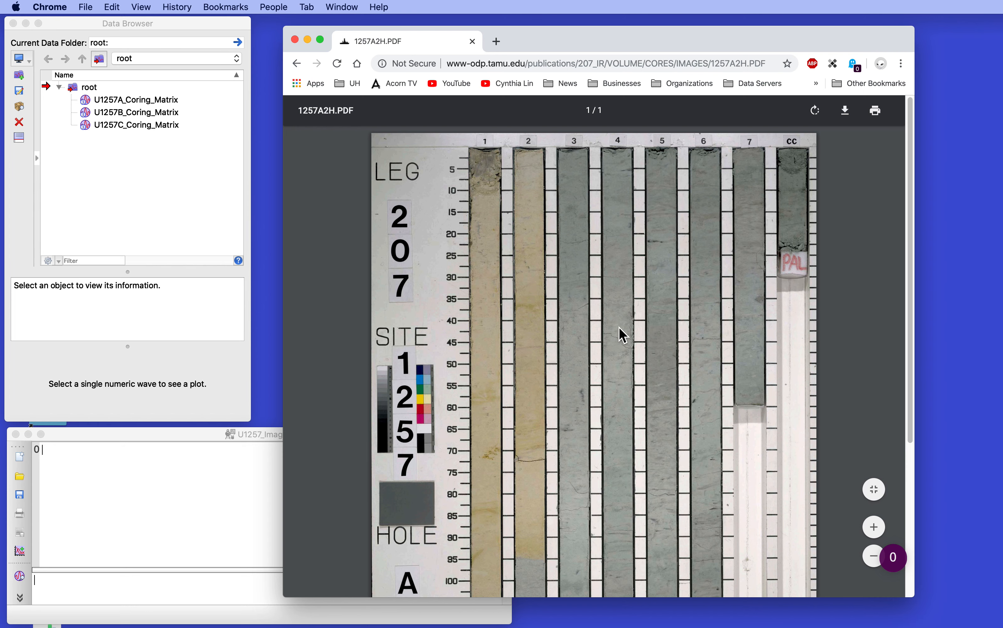
scroll(666, 216, down, 1)
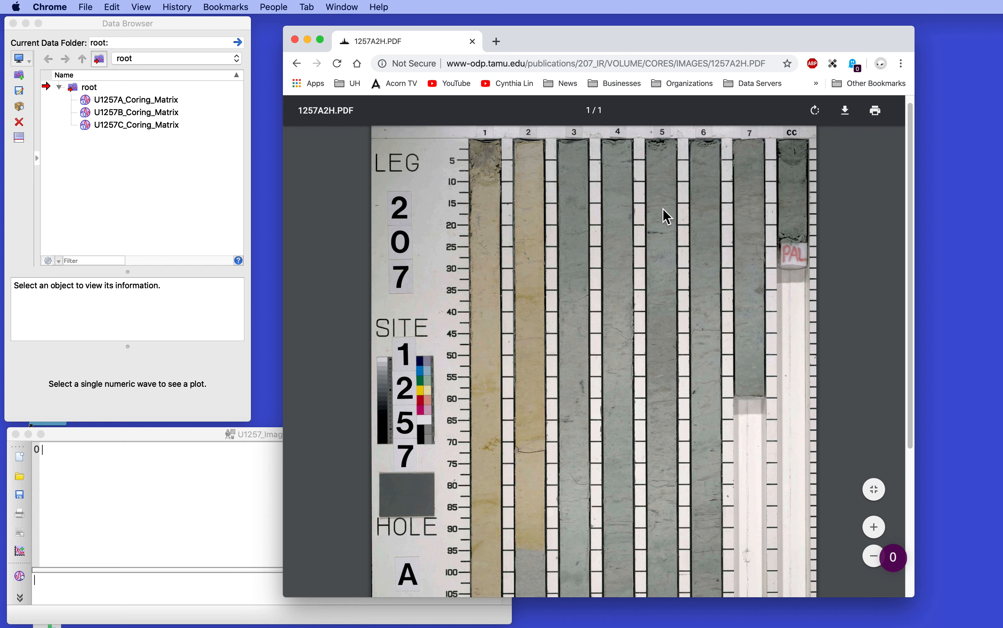
click(297, 64)
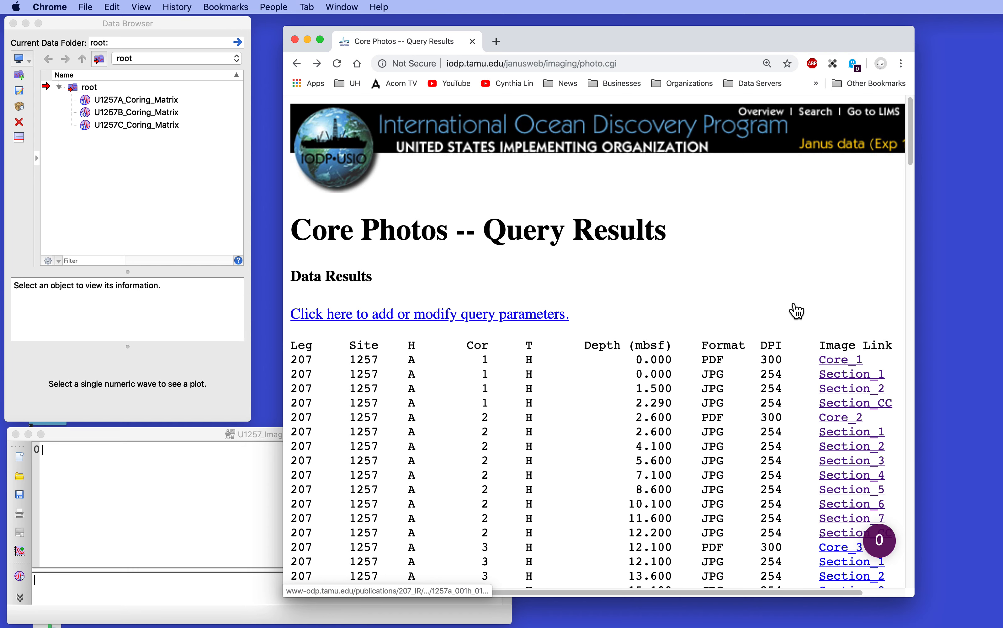
- Open the Section_1, Section_2 and Section_CC images of core 1 in separate browser tabs
scroll(761, 269, down, 1)
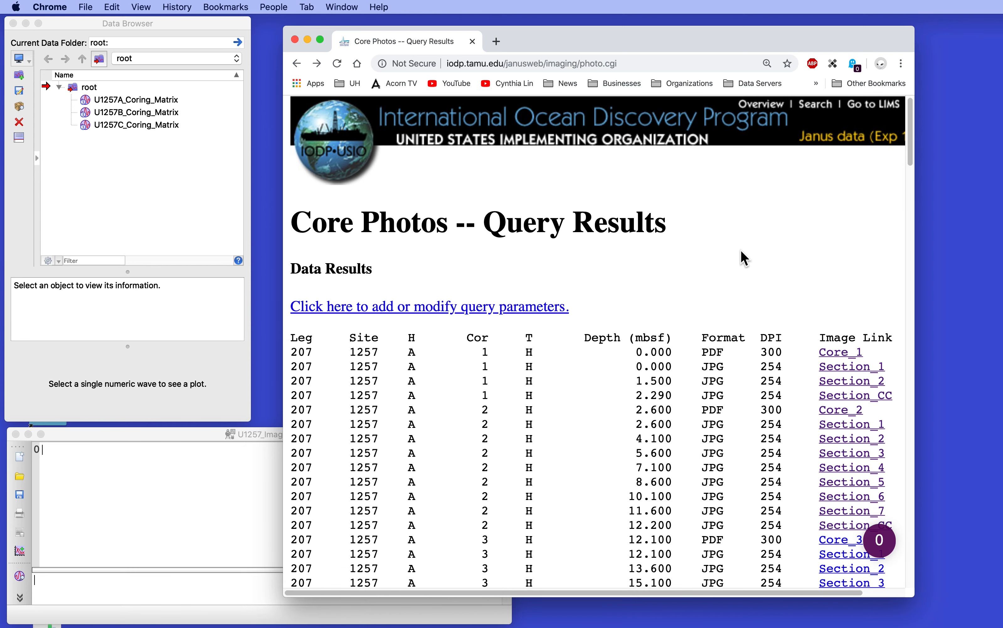
super+click(845, 369)
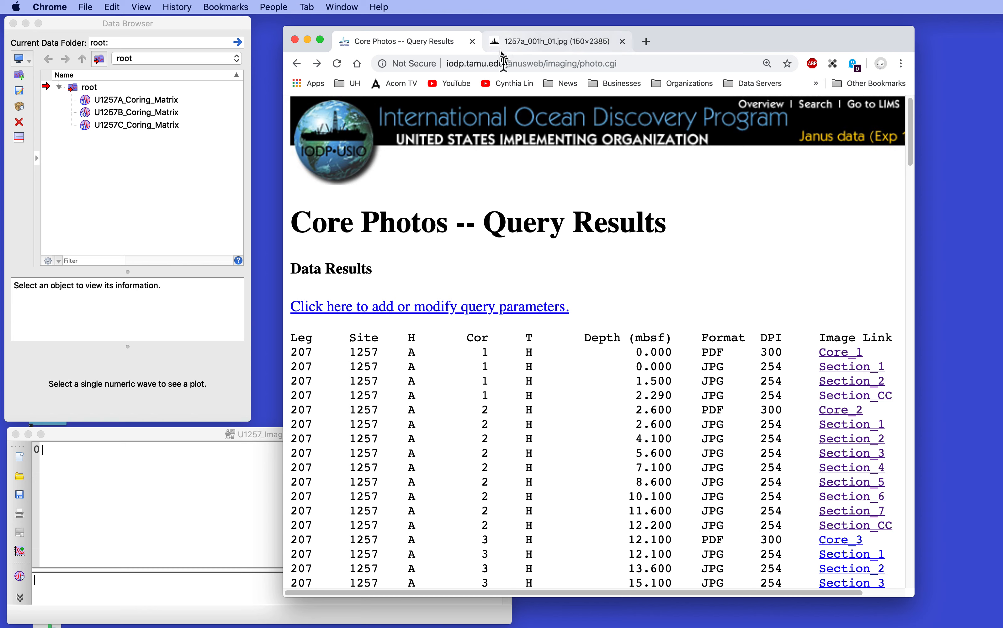
super+click(846, 381)
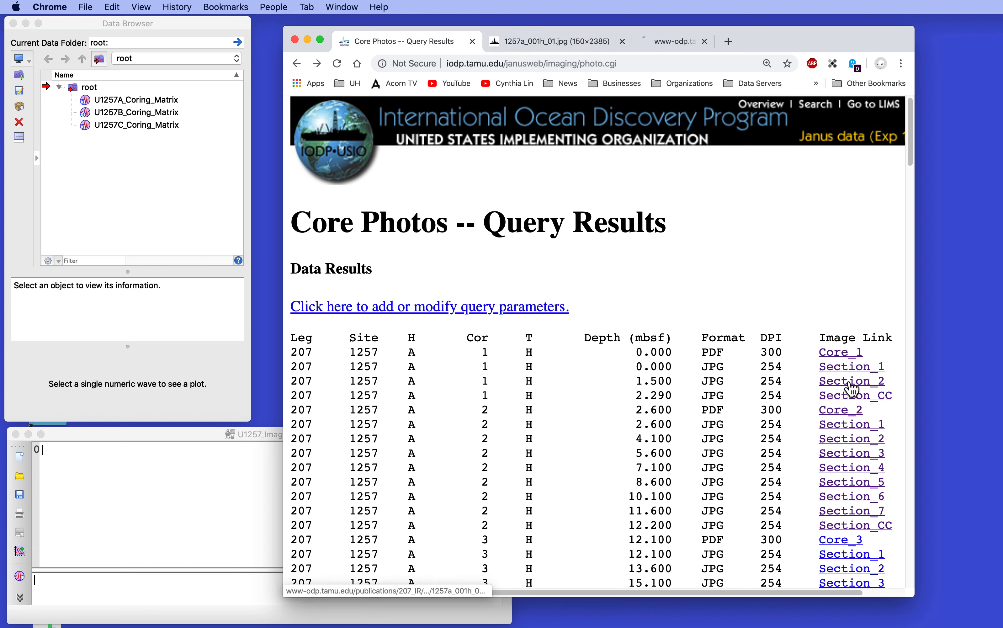
super+click(850, 400)
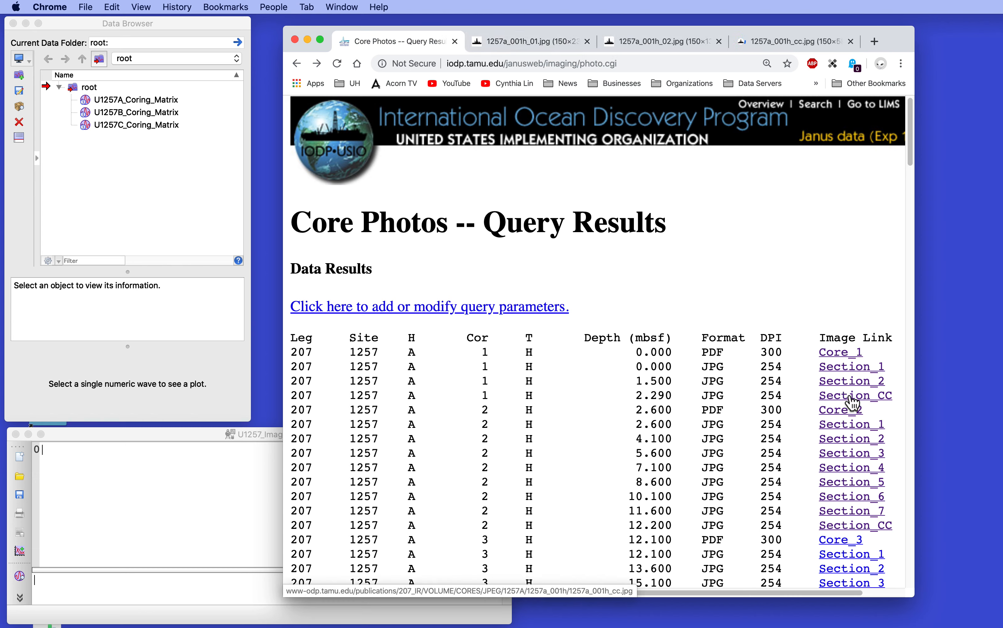
scroll(852, 402, right, 3)
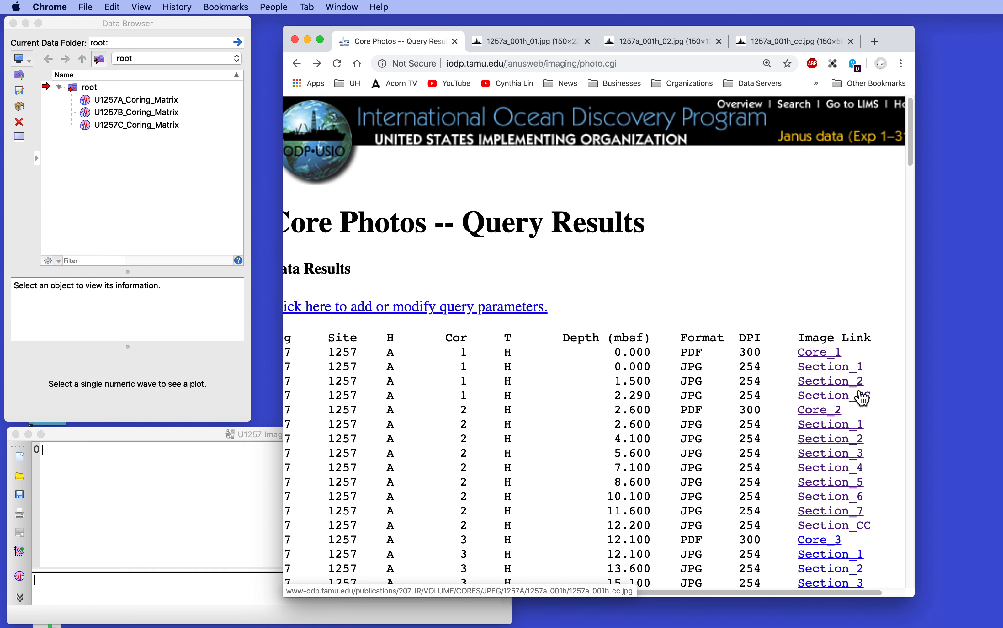
- Save the section 1 image as 1257a_001h_01.jpg in the Downloads folder and close its tab
click(532, 41)
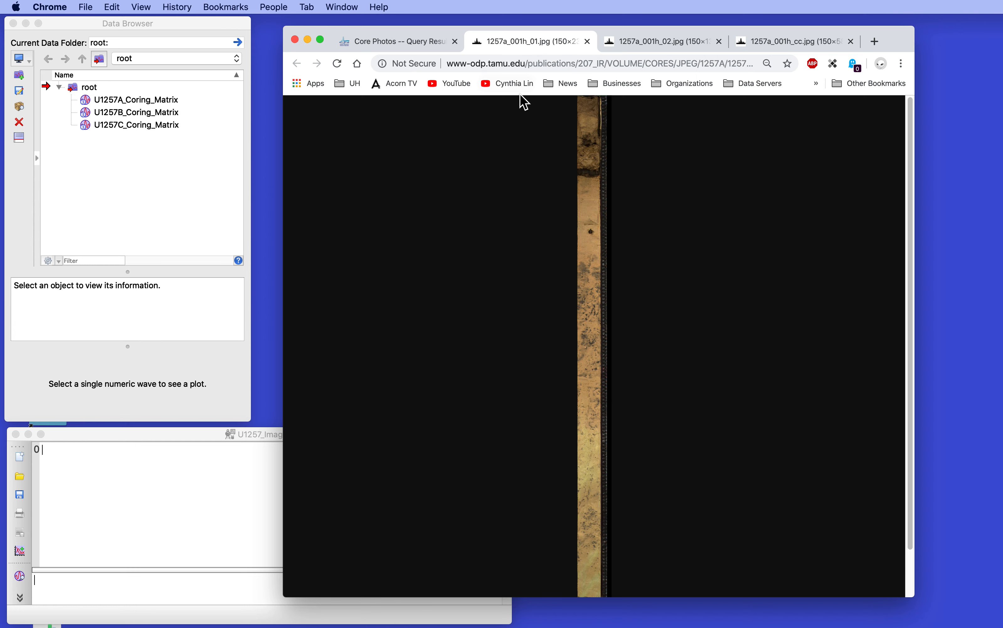
click(88, 7)
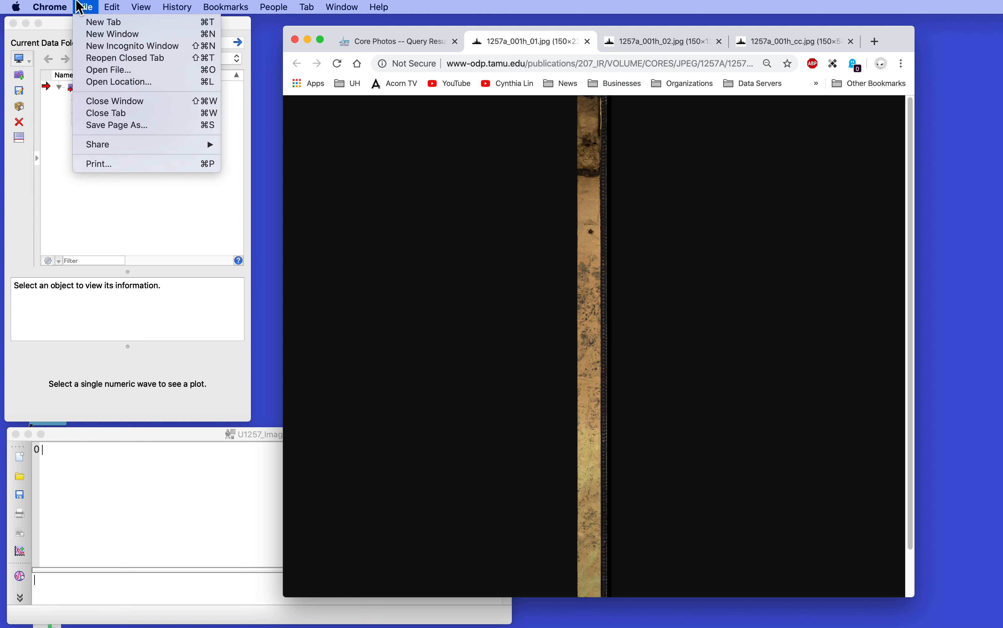
click(87, 12)
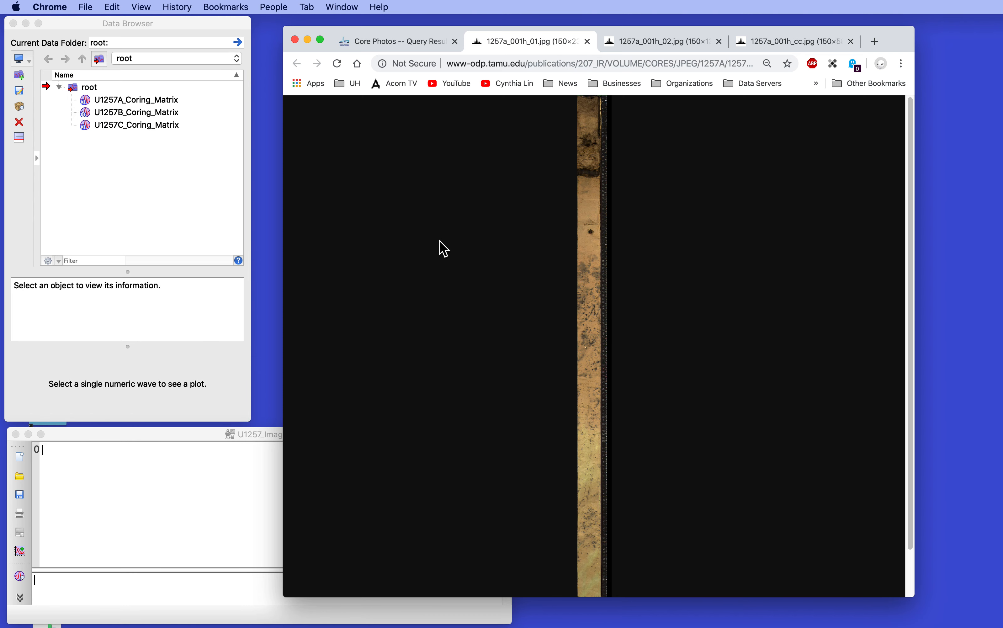
key(super+s)
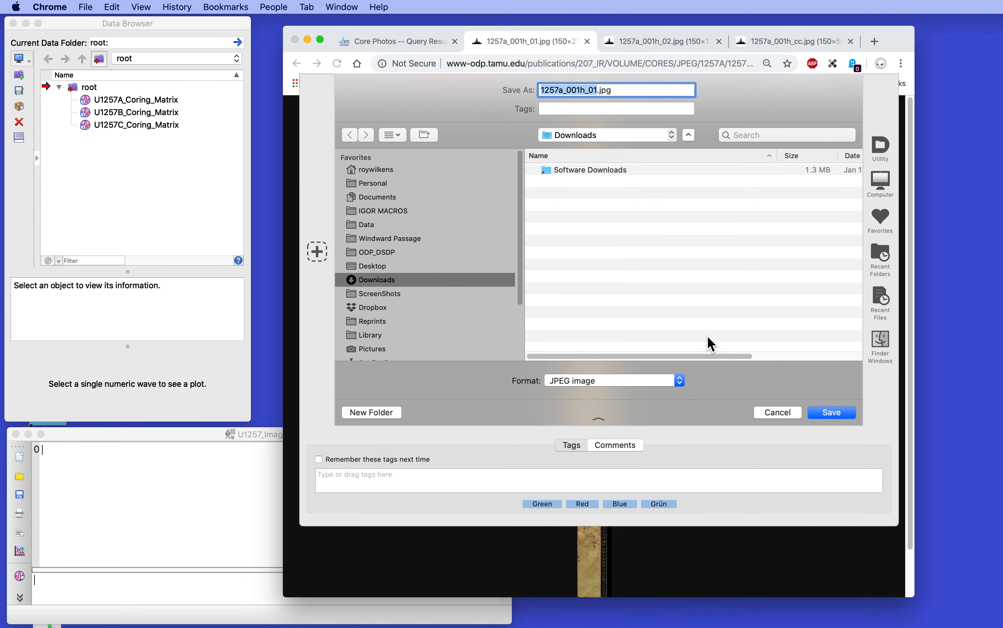
click(836, 413)
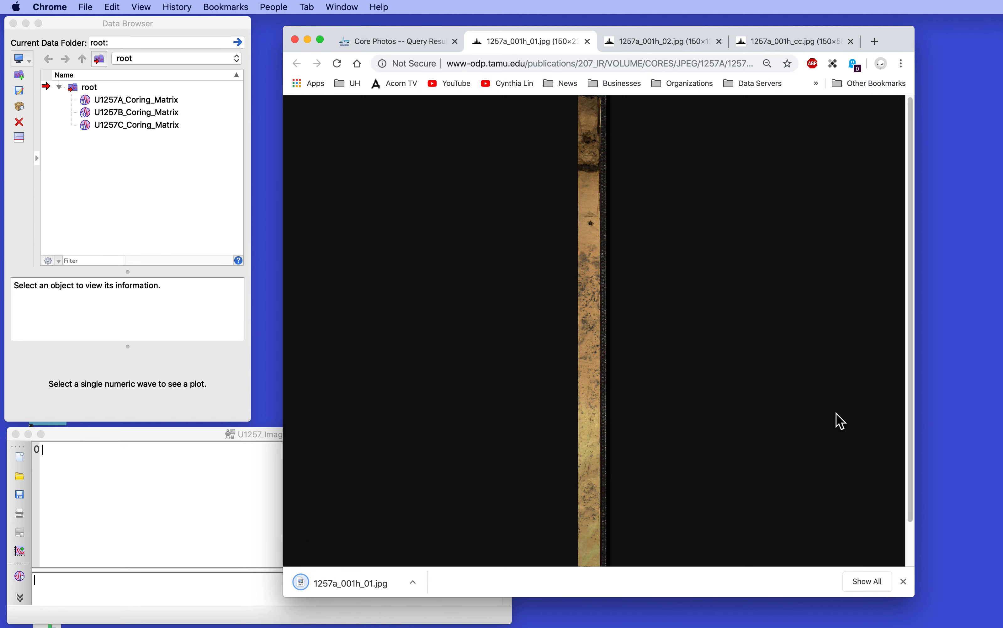
key(super+w)
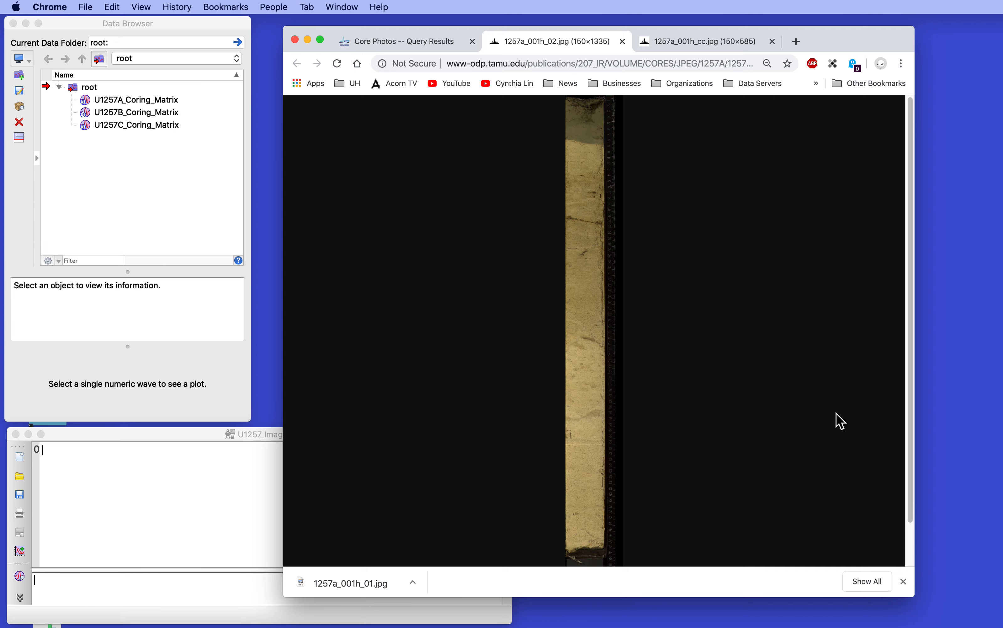
- Save the section 2 image as 1257a_001h_02.jpg in the Downloads folder and close its tab
key(super+s)
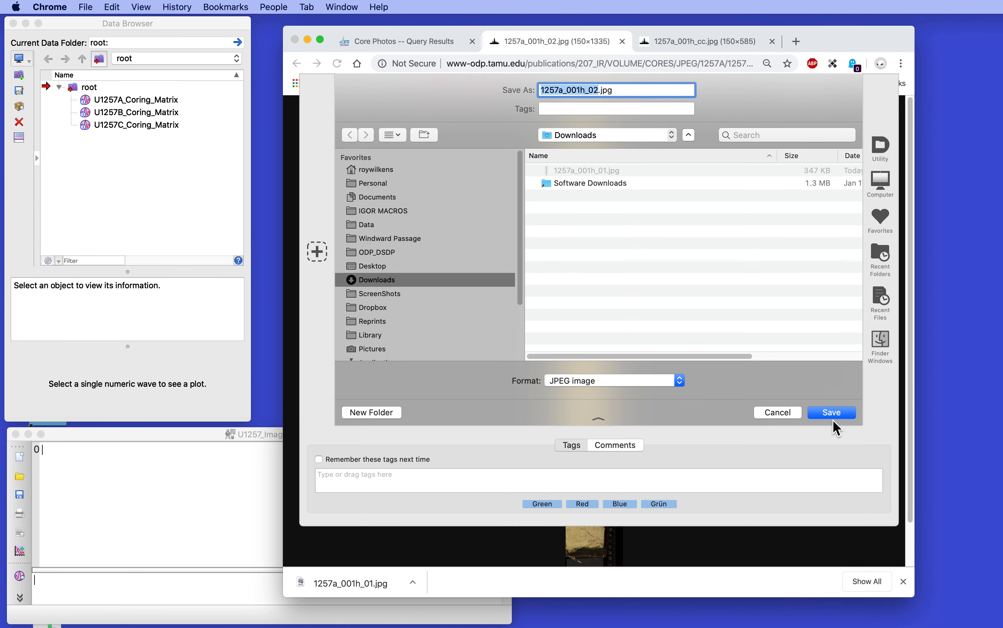
click(833, 420)
key(super+w)
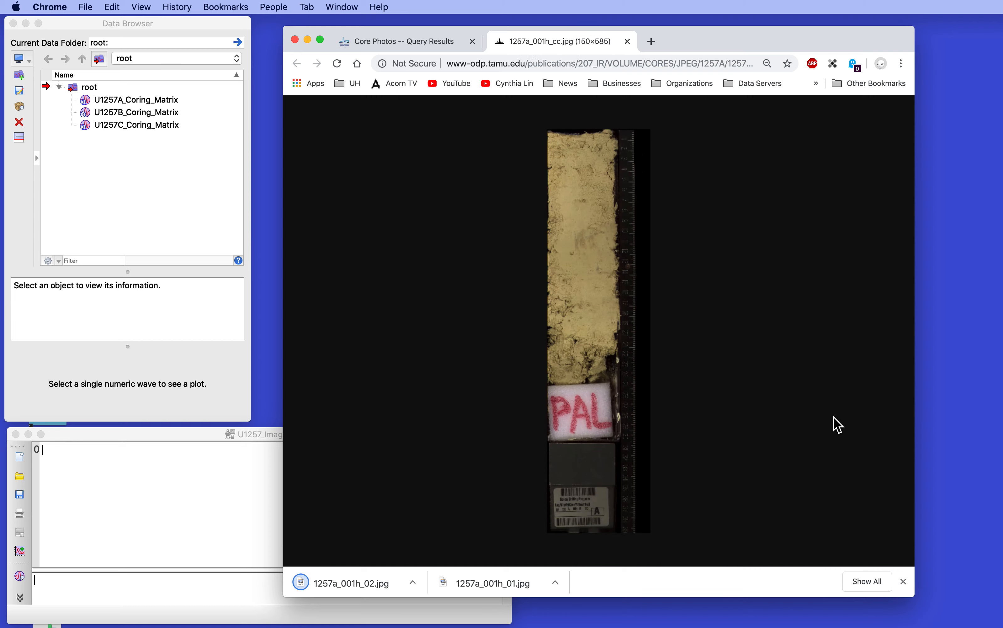
- Save the core catcher image as 1257a_001h_cc.jpg in the Downloads folder and close its tab
key(super+s)
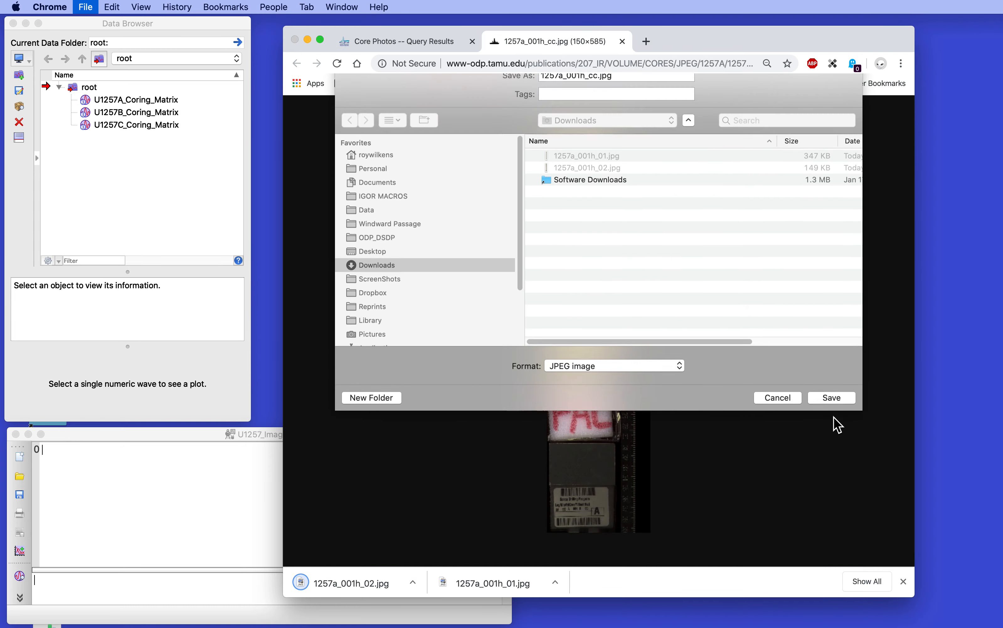
click(832, 412)
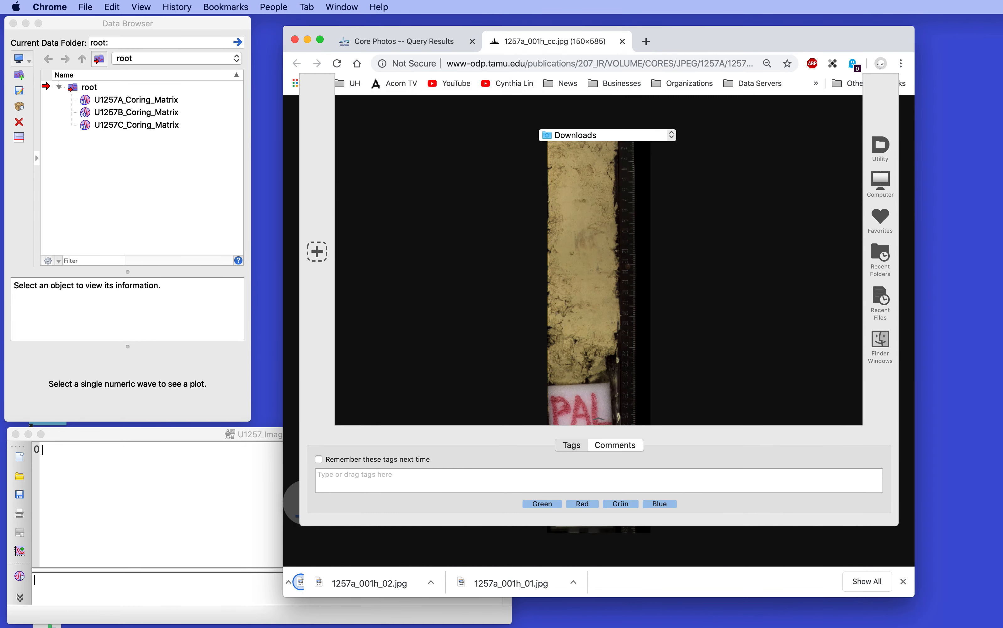
key(super+w)
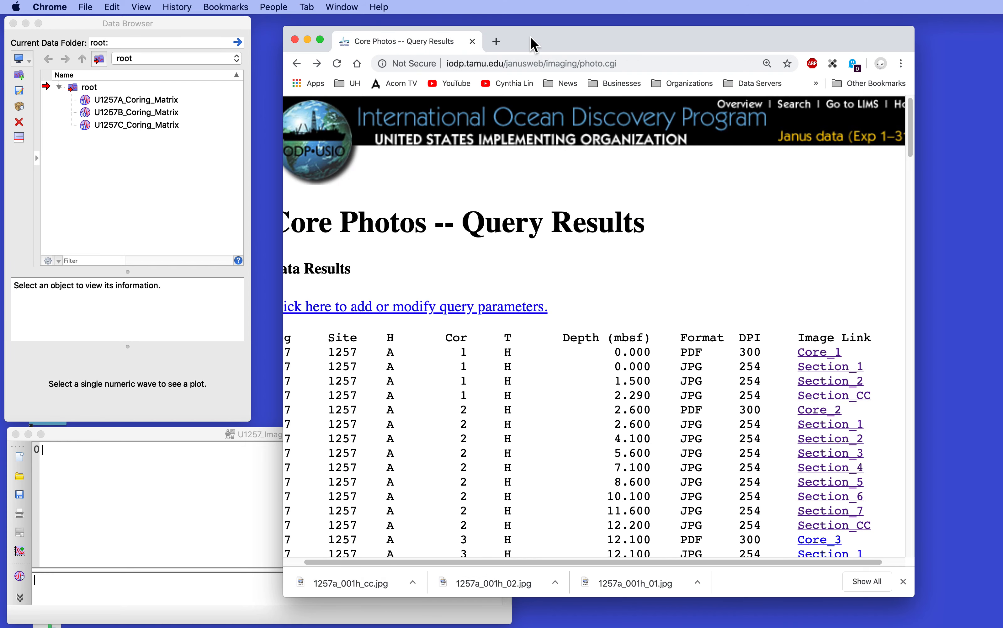
- Clear the browser window out of the way, place 1257a_001h_02.jpg on the desktop and open it in Preview
drag(530, 37, 1002, 258)
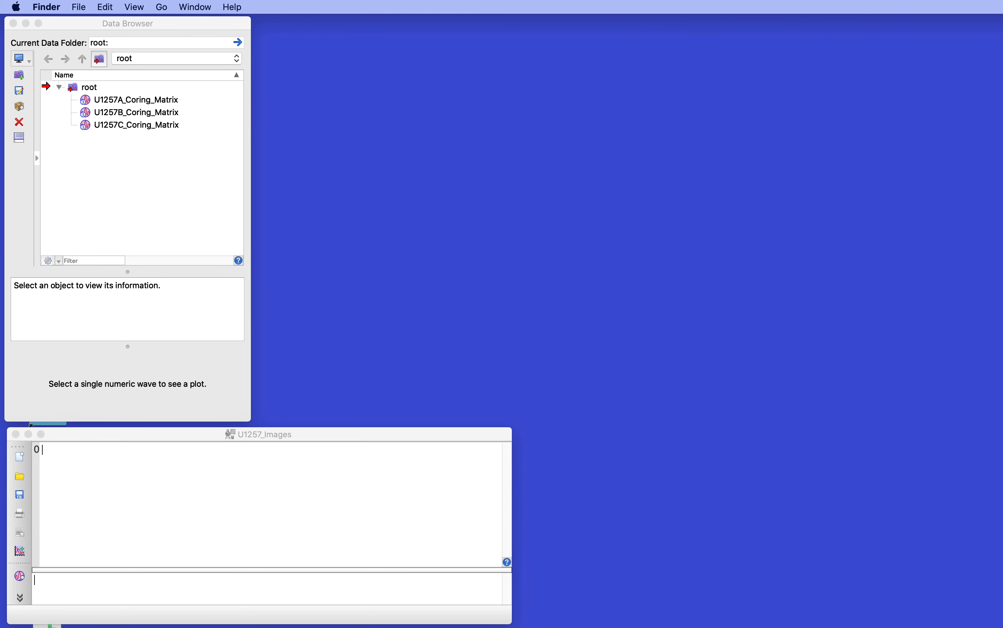
drag(589, 518, 642, 381)
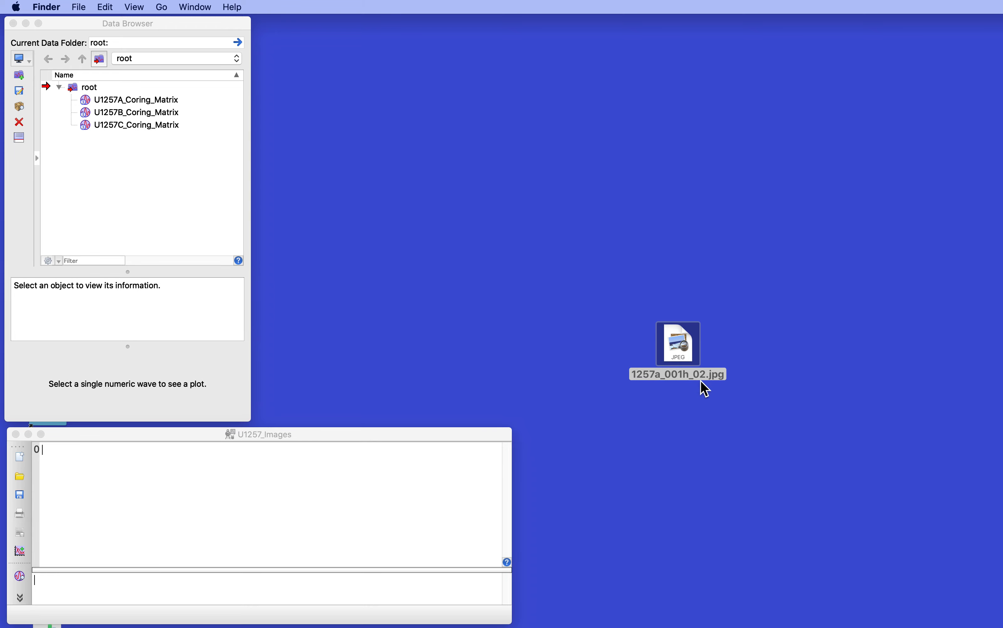
double_click(685, 345)
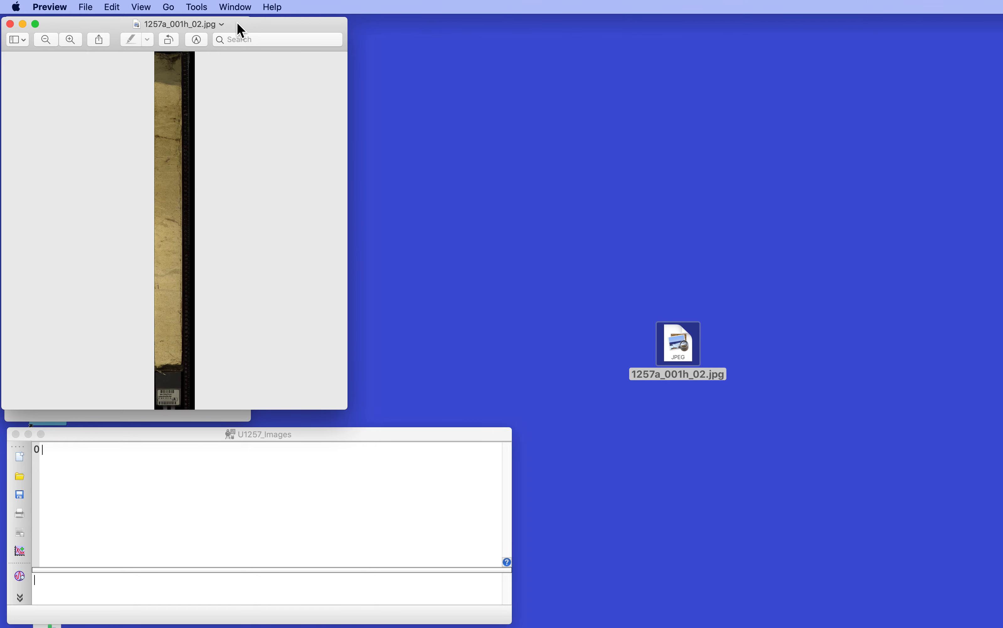
- Crop 1257a_001h_02.jpg to the sediment alone, excluding the ruler and the label below the core, and close the image
drag(238, 26, 736, 44)
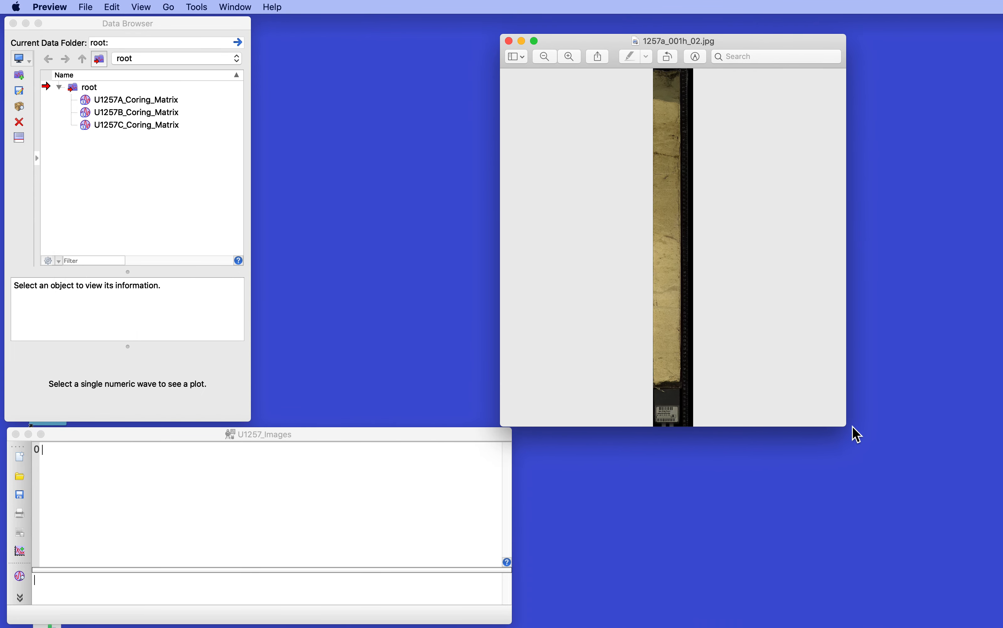
drag(842, 420, 958, 609)
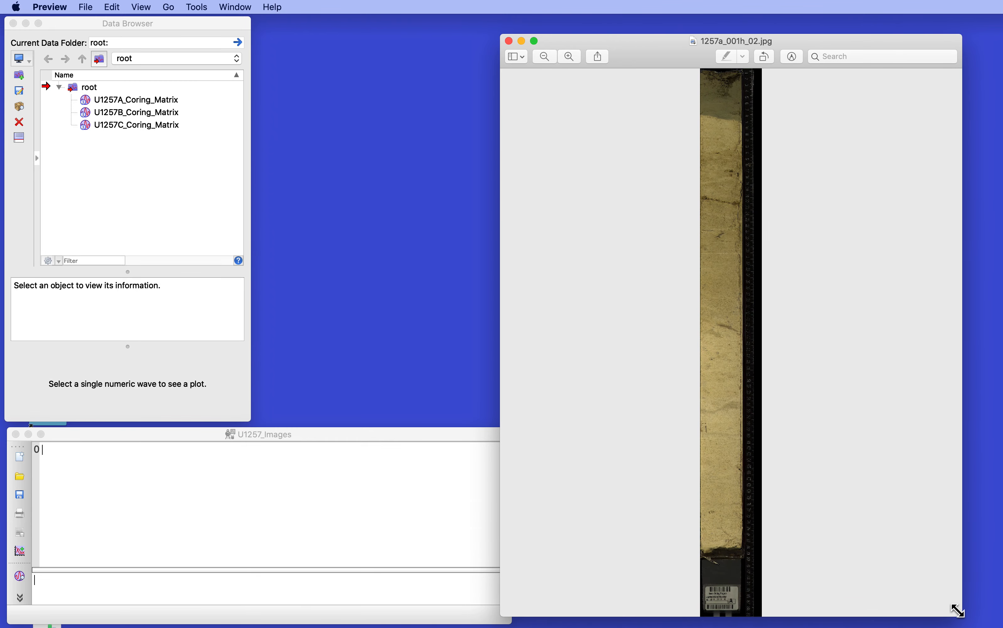
drag(641, 55, 652, 37)
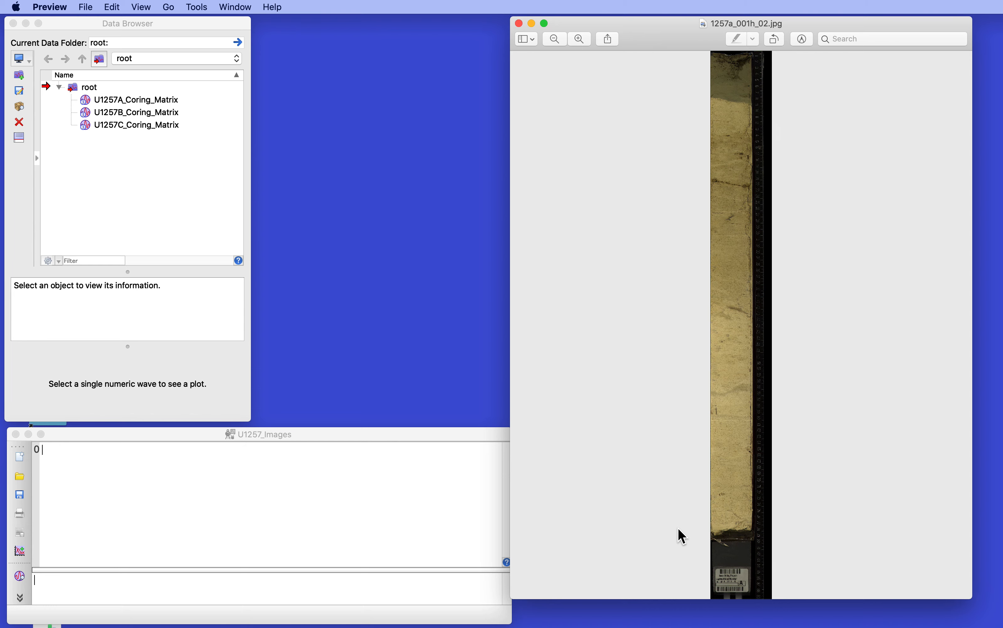
drag(679, 529, 749, 54)
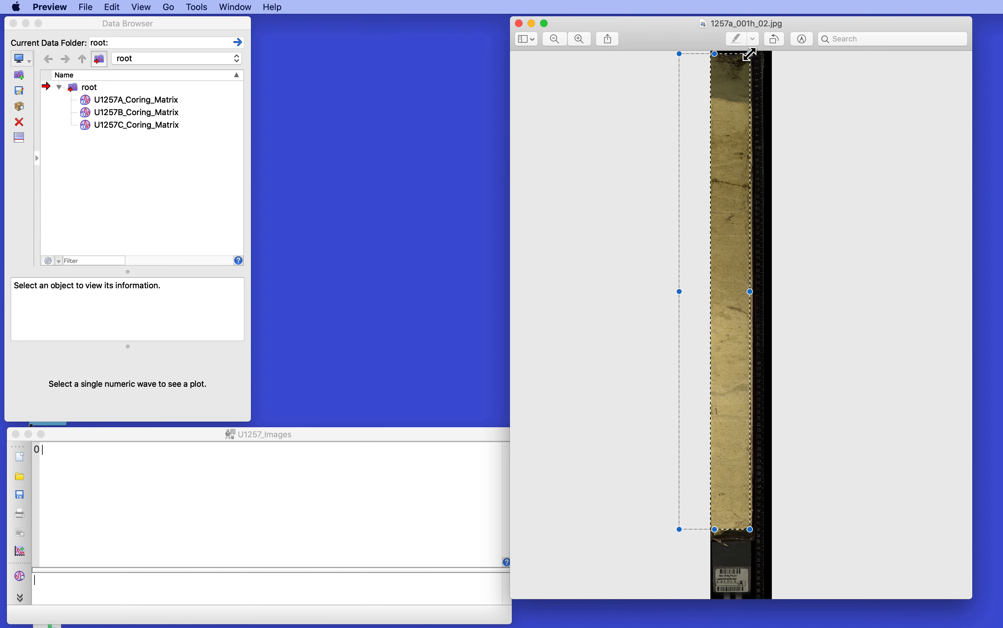
click(201, 7)
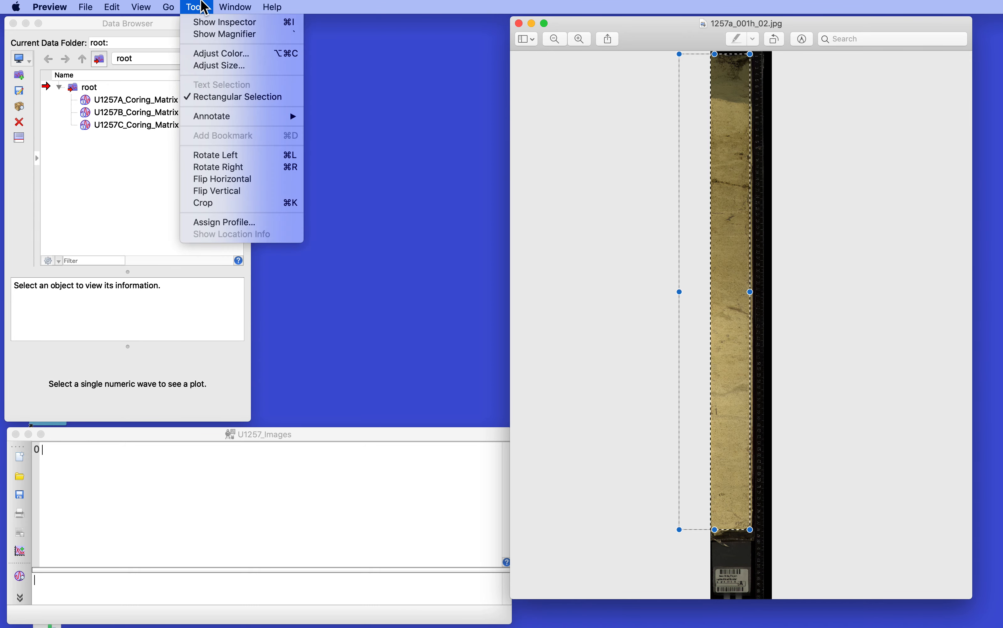
click(225, 204)
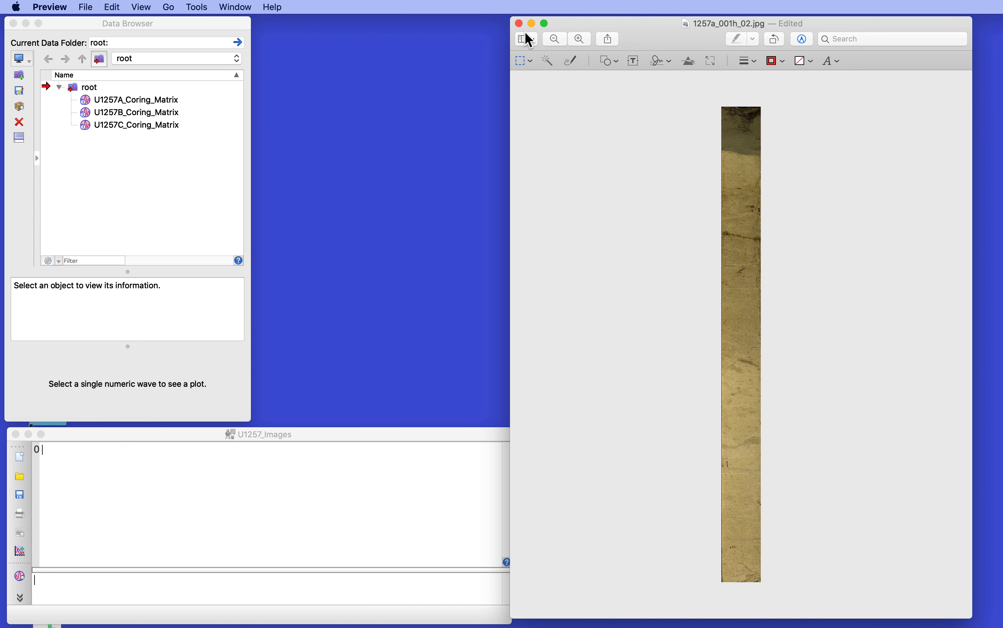
click(520, 23)
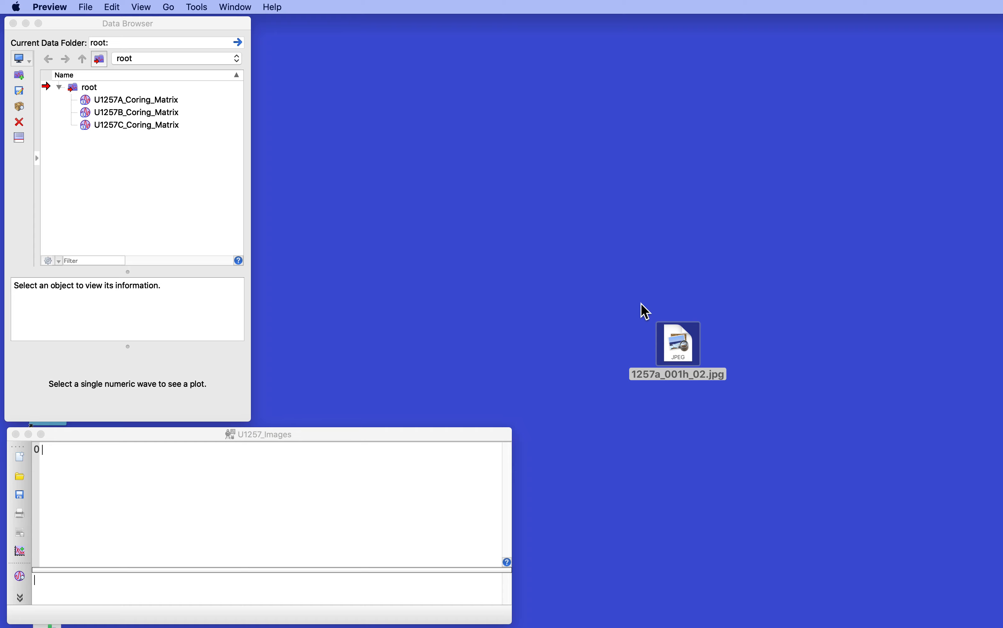
- Reopen 1257a_001h_02.jpg to check the saved crop, then close it
click(687, 338)
double_click(687, 338)
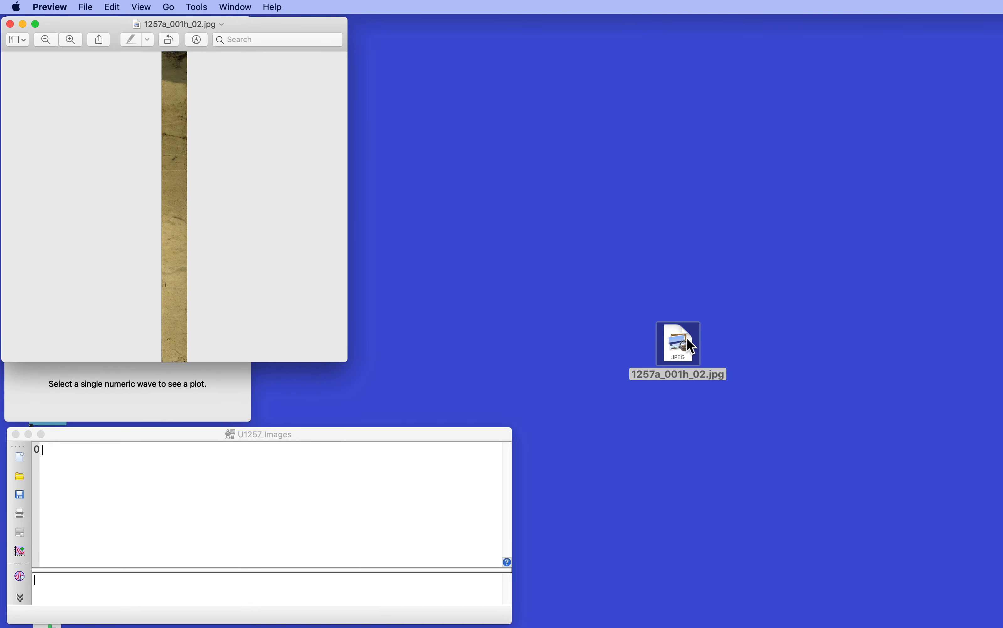
click(10, 23)
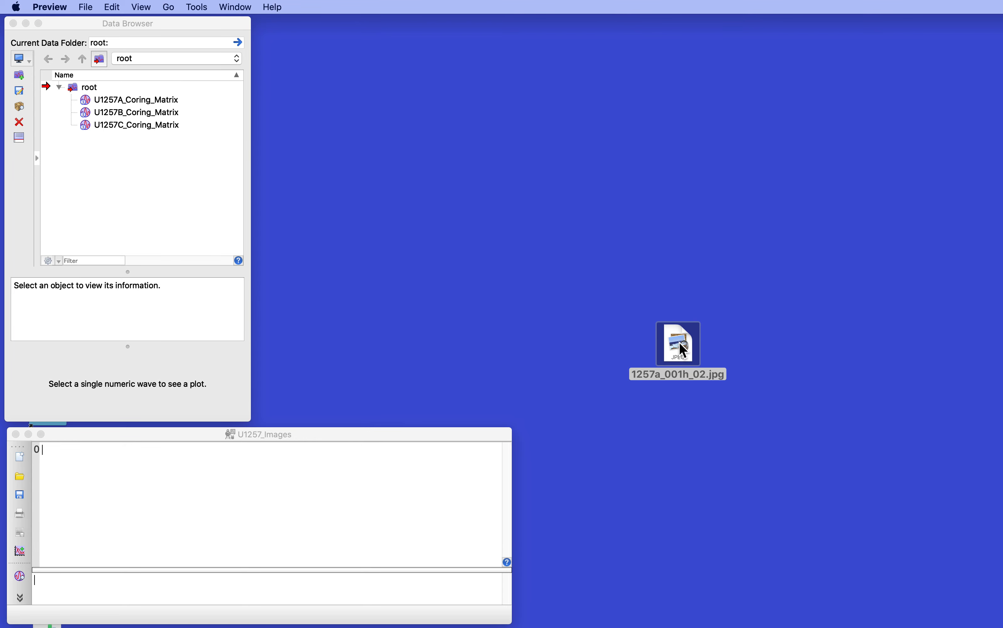
- Move 1257a_001h_02.jpg out of view on the desktop and switch to the U1257_Images experiment in Igor
drag(679, 342, 788, 626)
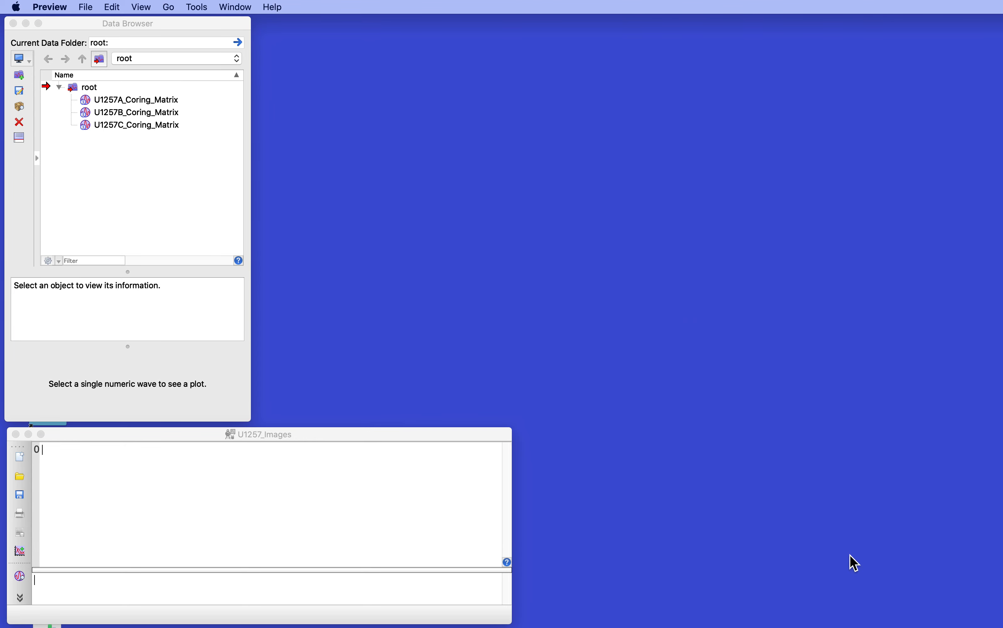
click(187, 245)
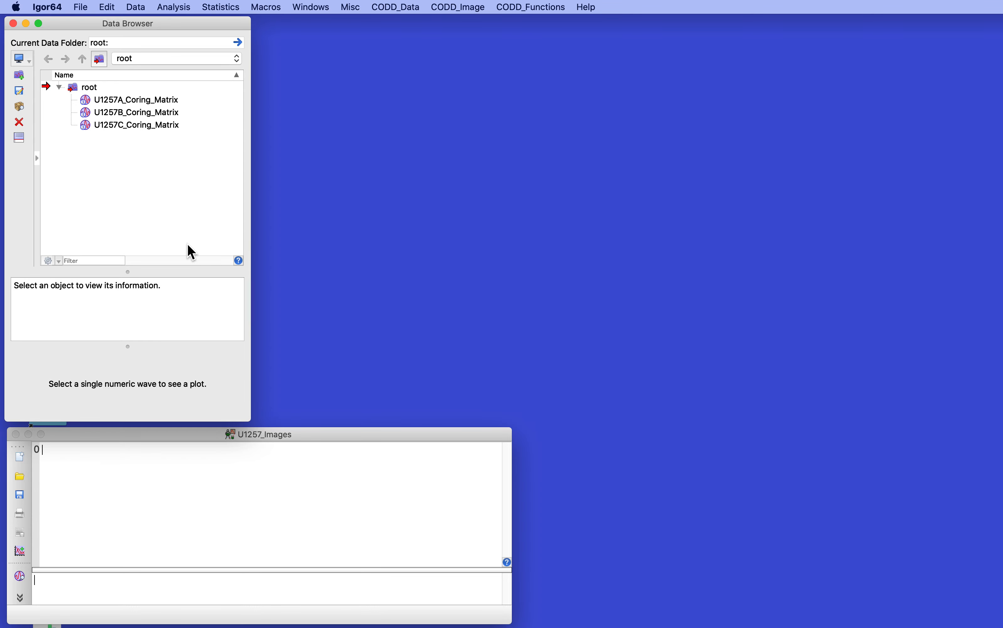
click(367, 548)
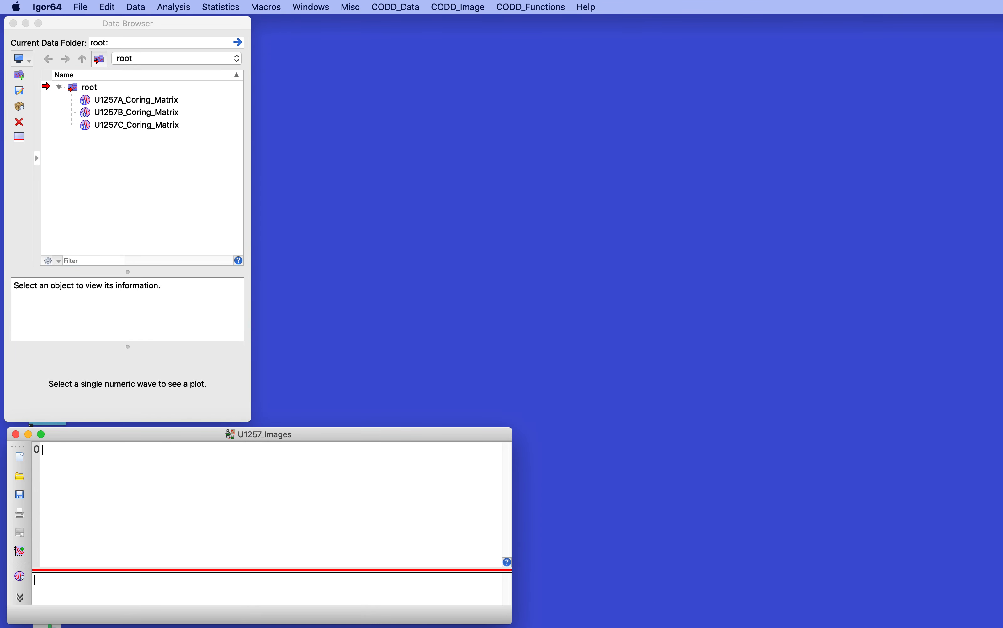
- Load Includes_Core_Image_Assembly.ipf from the Includes_Files folder into Igor and move the folder window out of the way
key(super+Tab)
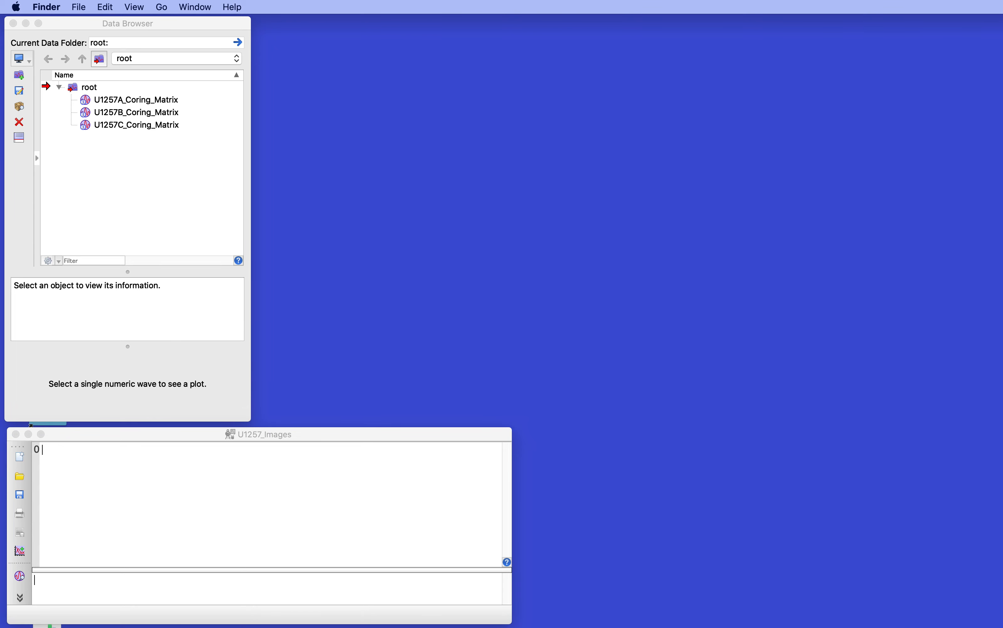
key(super+Tab)
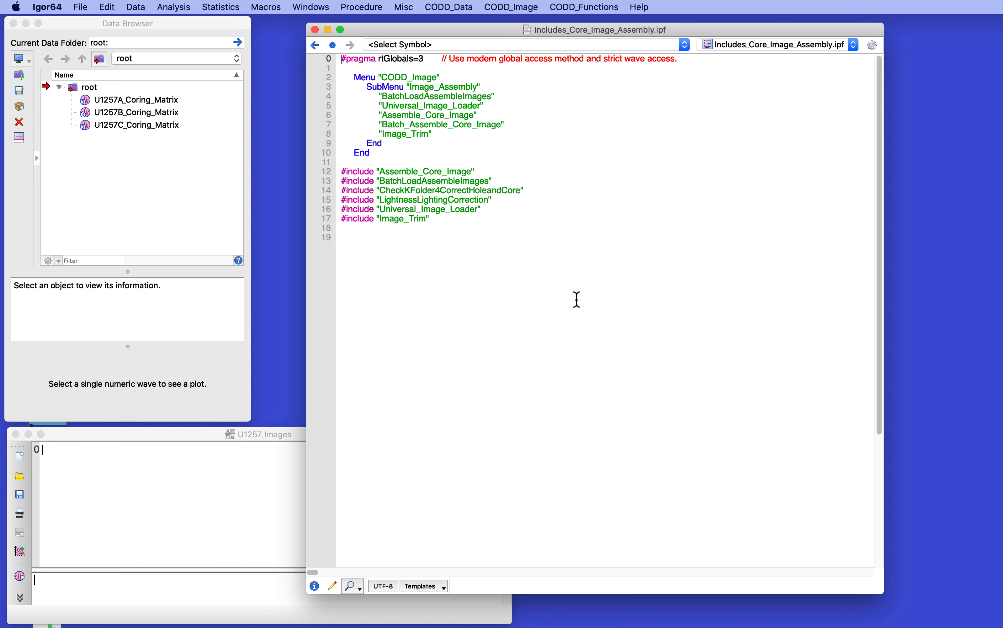
drag(1002, 238, 755, 239)
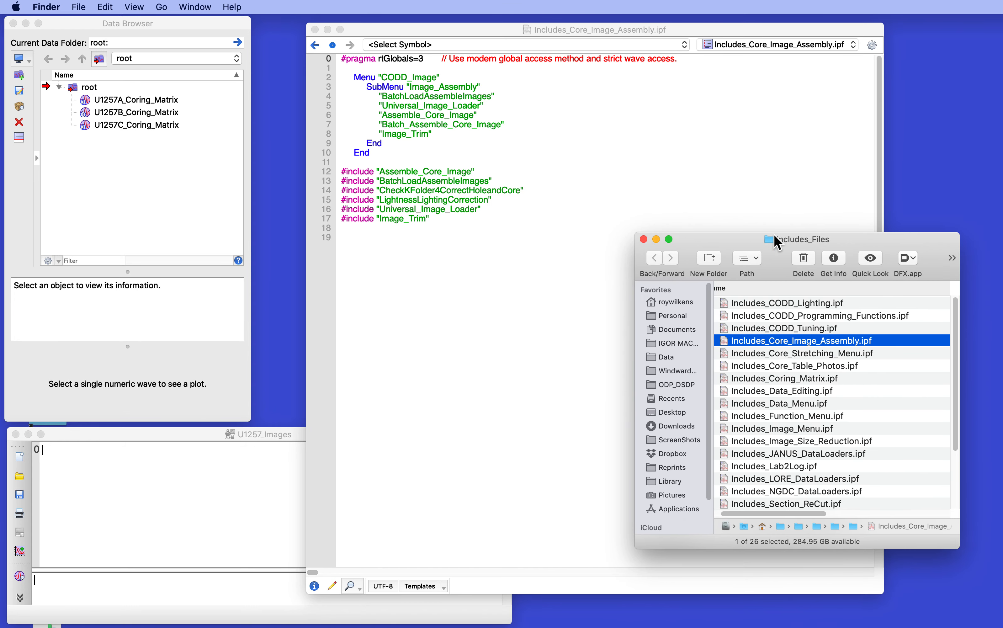
drag(737, 244, 1002, 297)
click(511, 406)
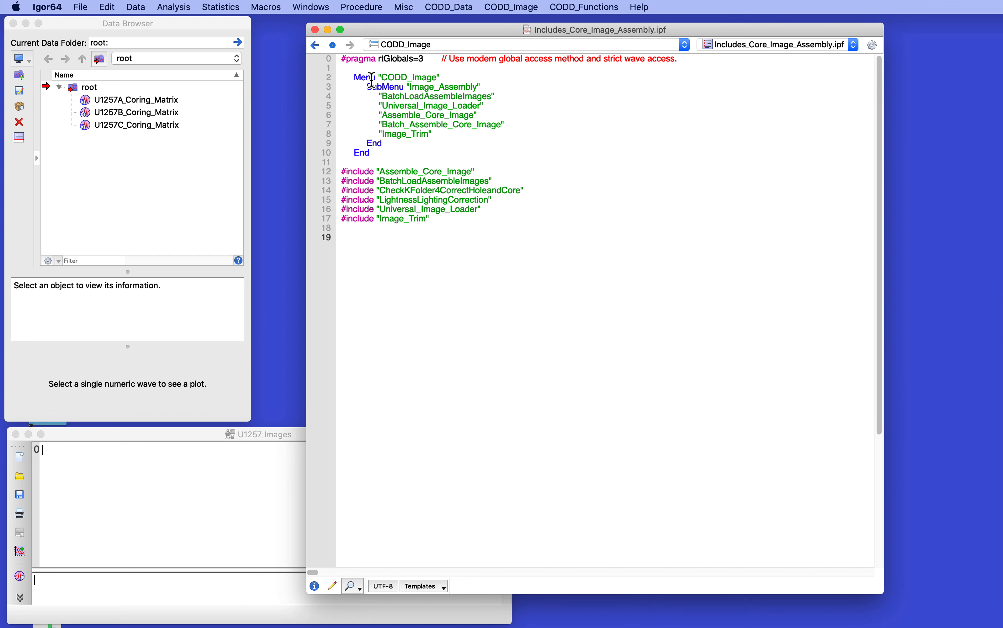
- Check the Image_Assembly commands offered by CODD_Image and hide the Includes_Core_Image_Assembly.ipf procedure window without killing it
click(523, 7)
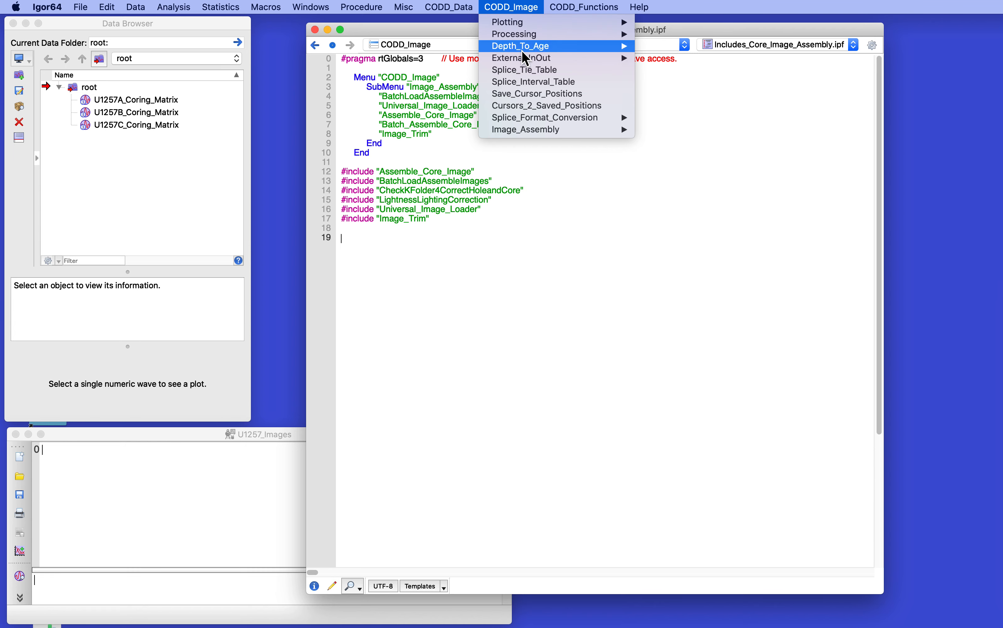
mouse_move(522, 132)
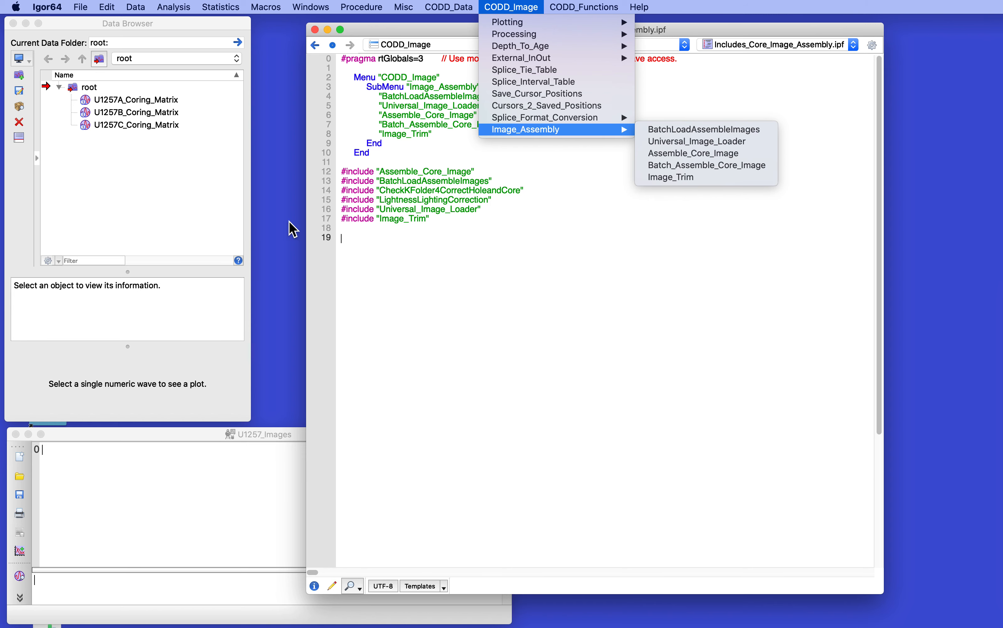
click(283, 168)
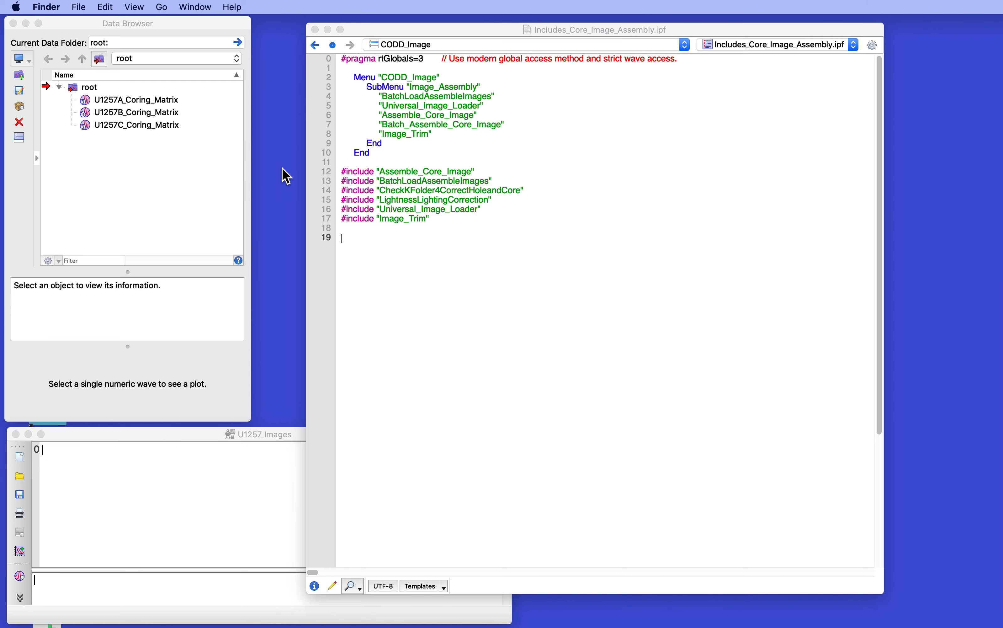
click(315, 29)
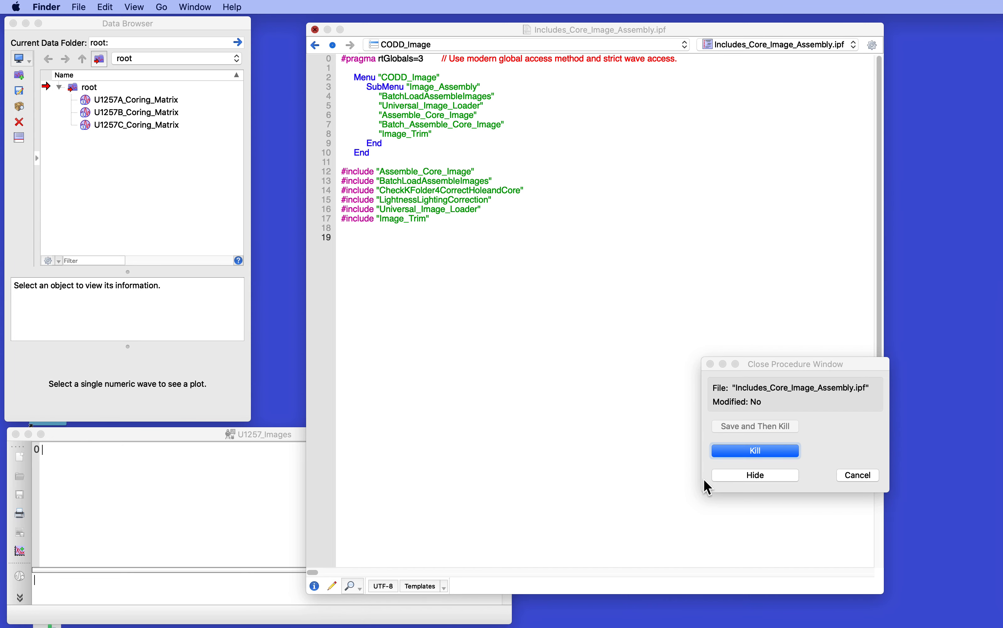
click(755, 475)
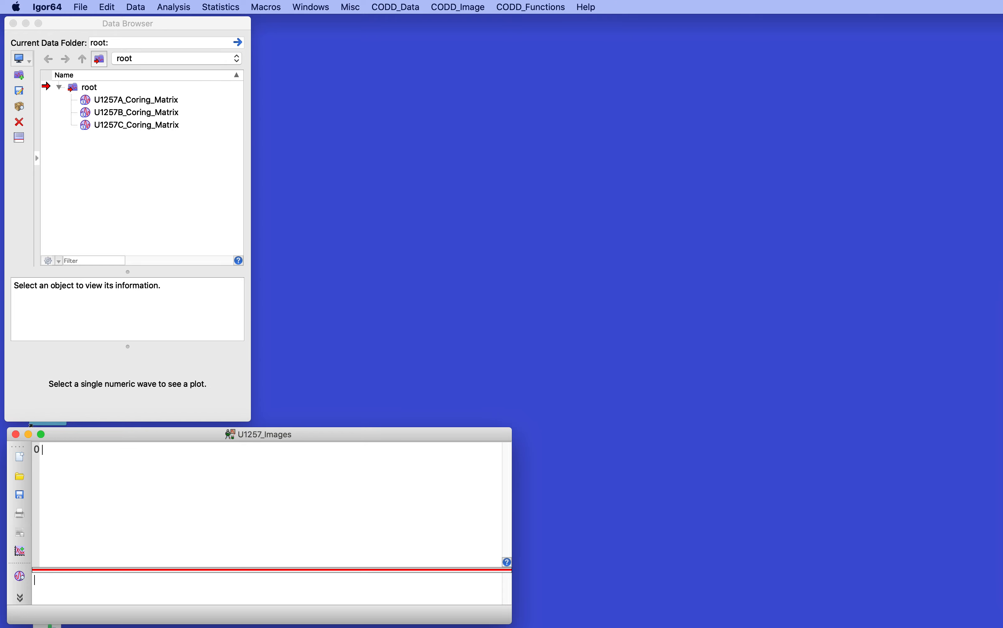
- Look through the 1257A Images folder, inspect the cropped image 1257a_003h_01.jpg in Preview, and close both windows
key(super+Tab)
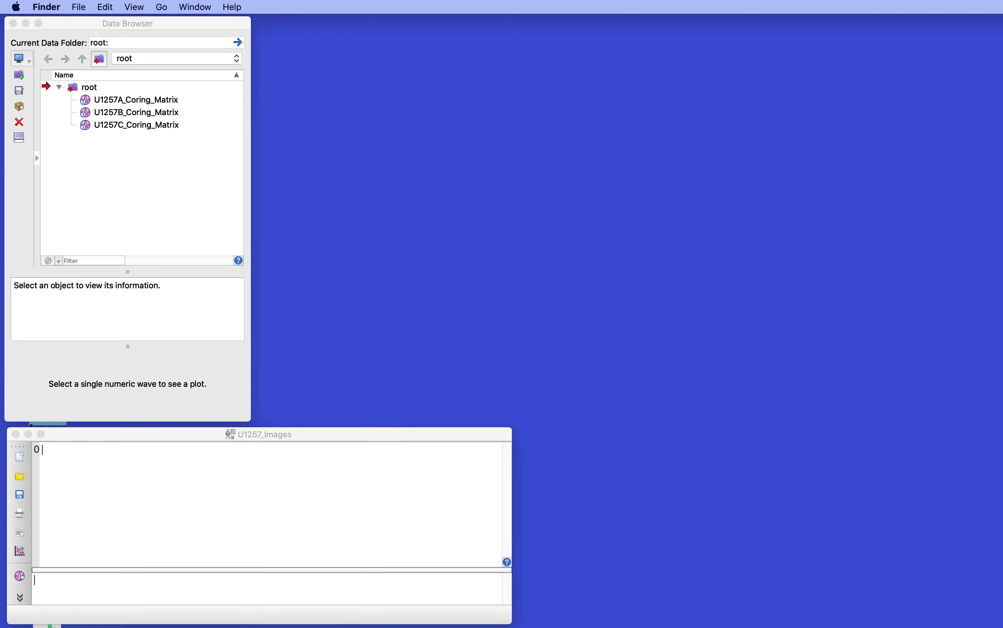
drag(873, 373, 741, 80)
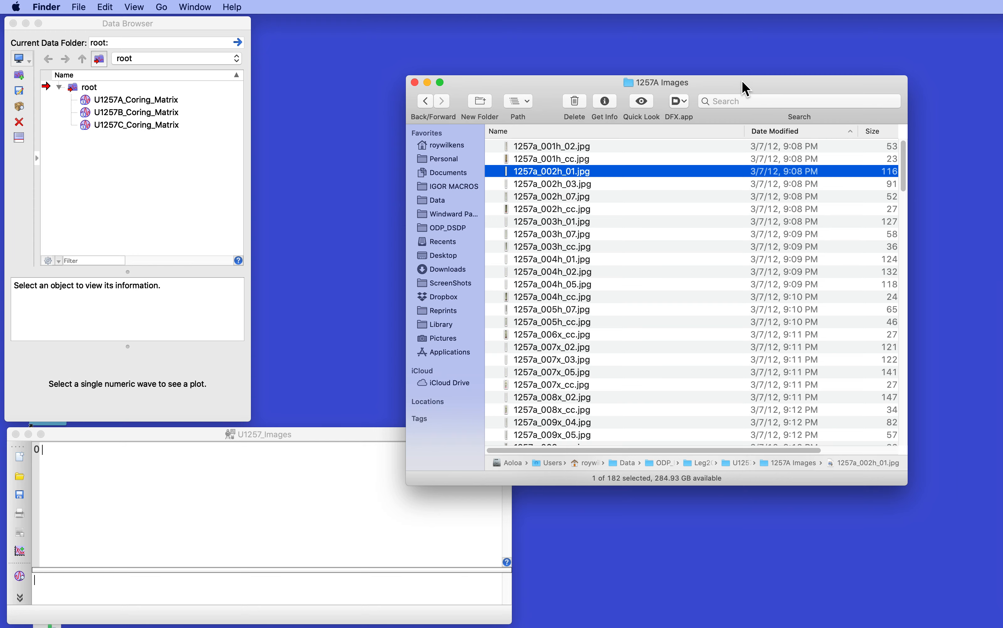
scroll(546, 162, down, 15)
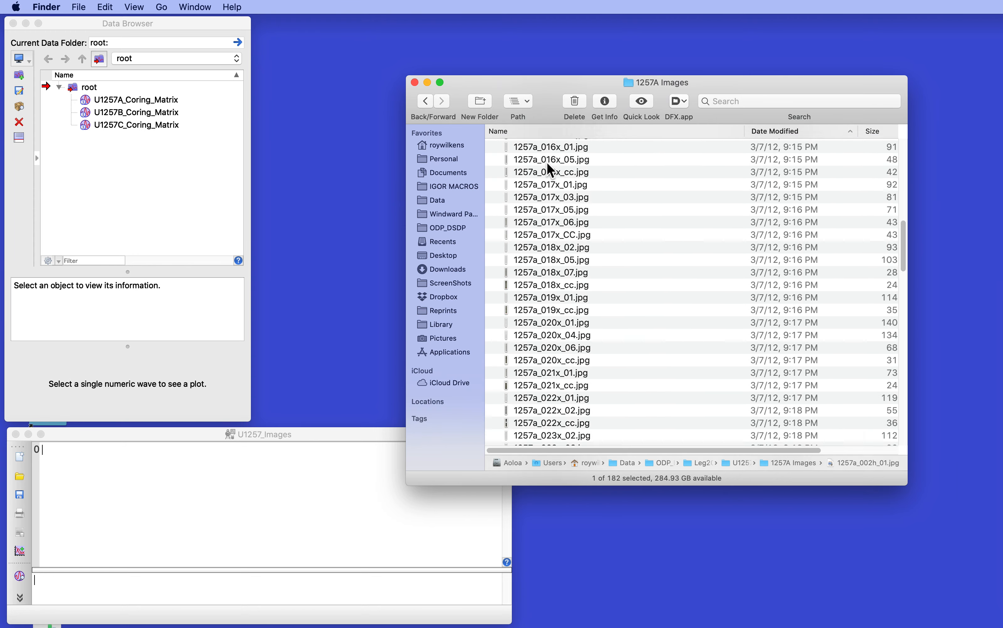
scroll(547, 163, up, 15)
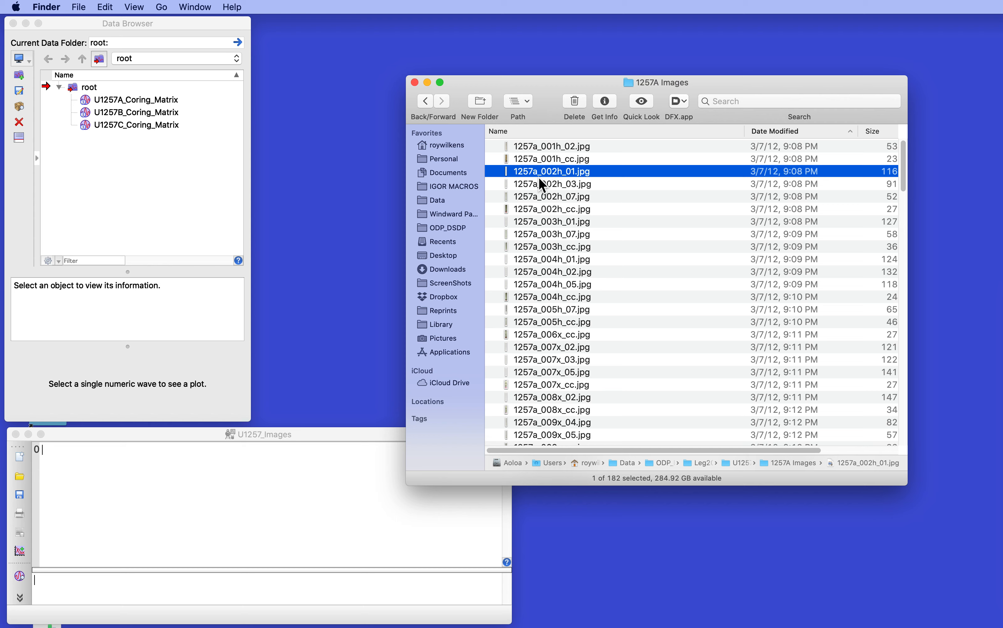
double_click(541, 221)
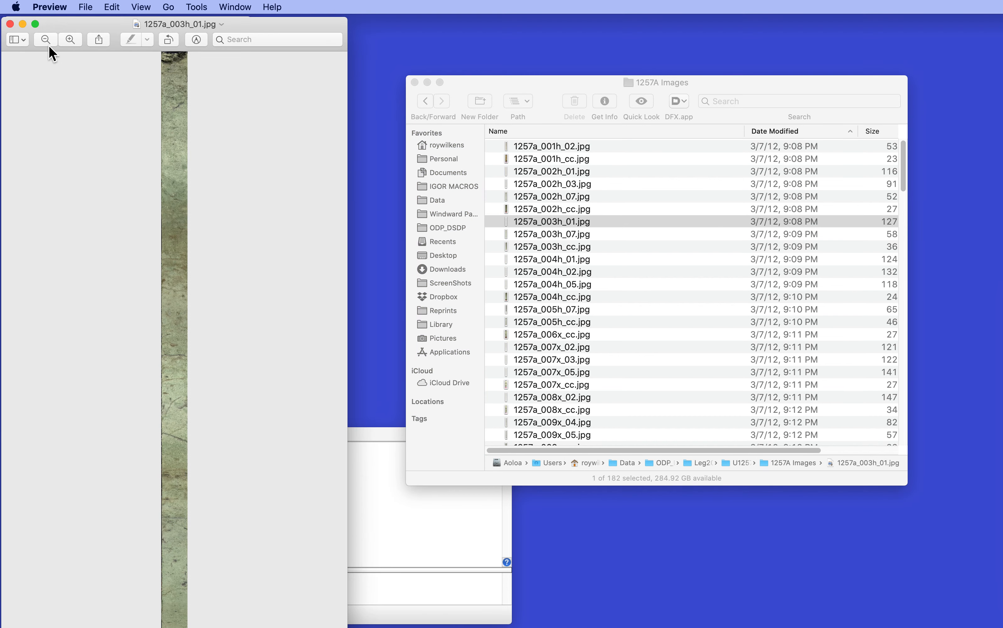
click(10, 24)
click(471, 98)
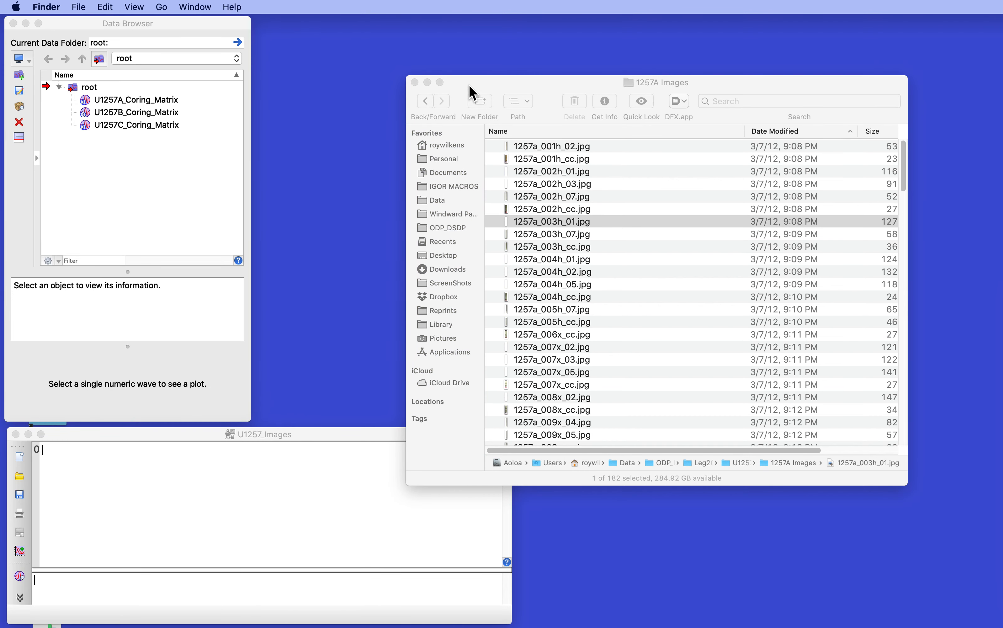
key(cmd+w)
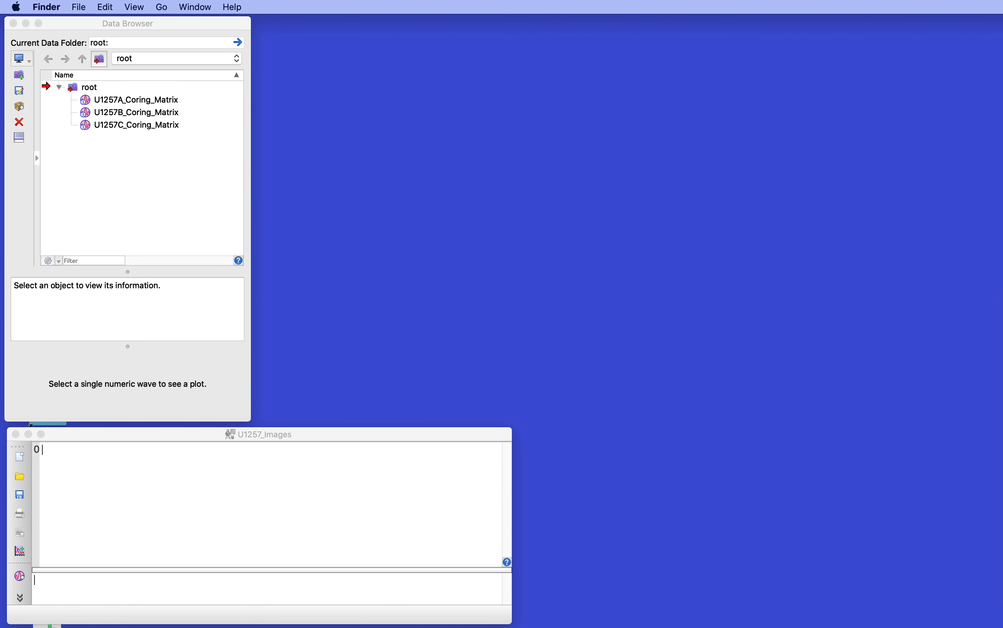
click(244, 533)
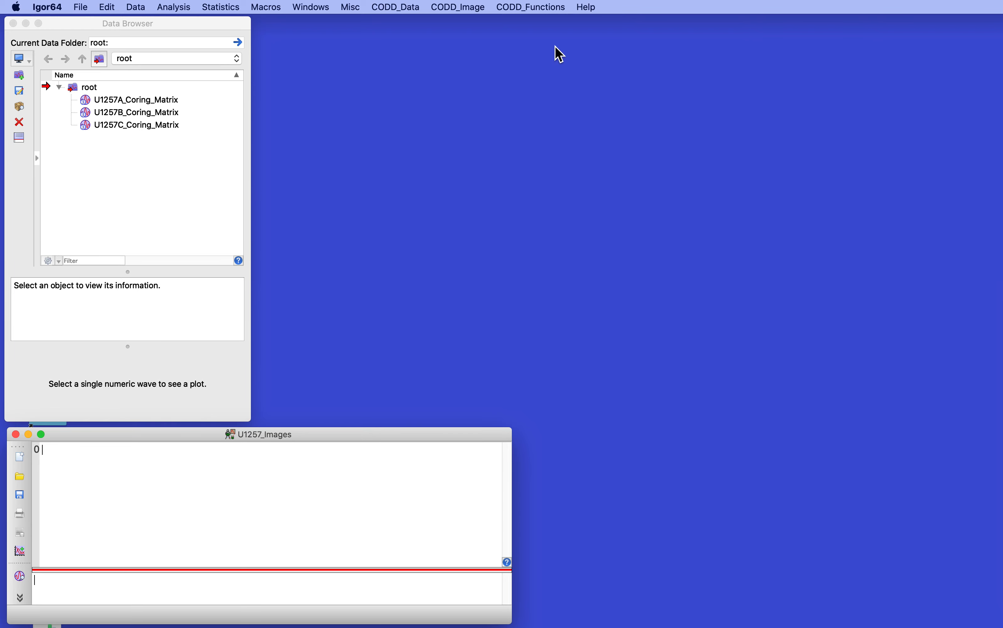
click(478, 7)
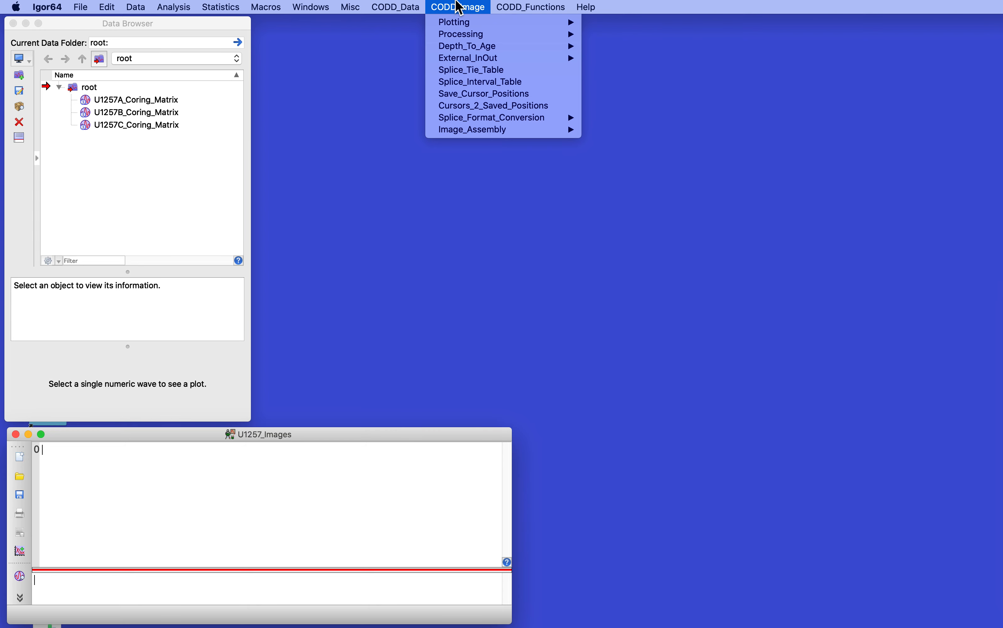
mouse_move(469, 130)
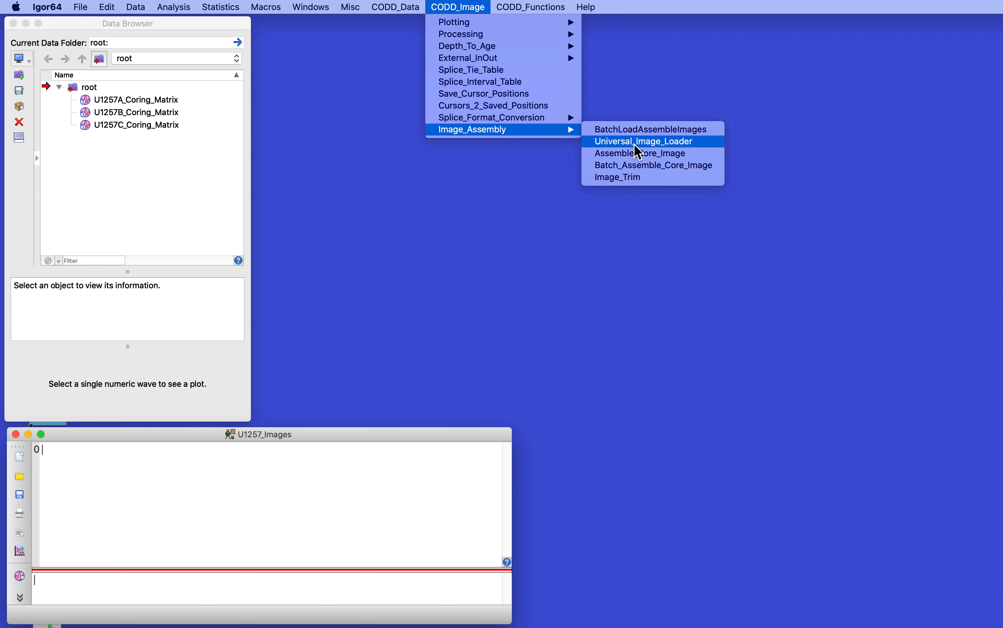
click(499, 213)
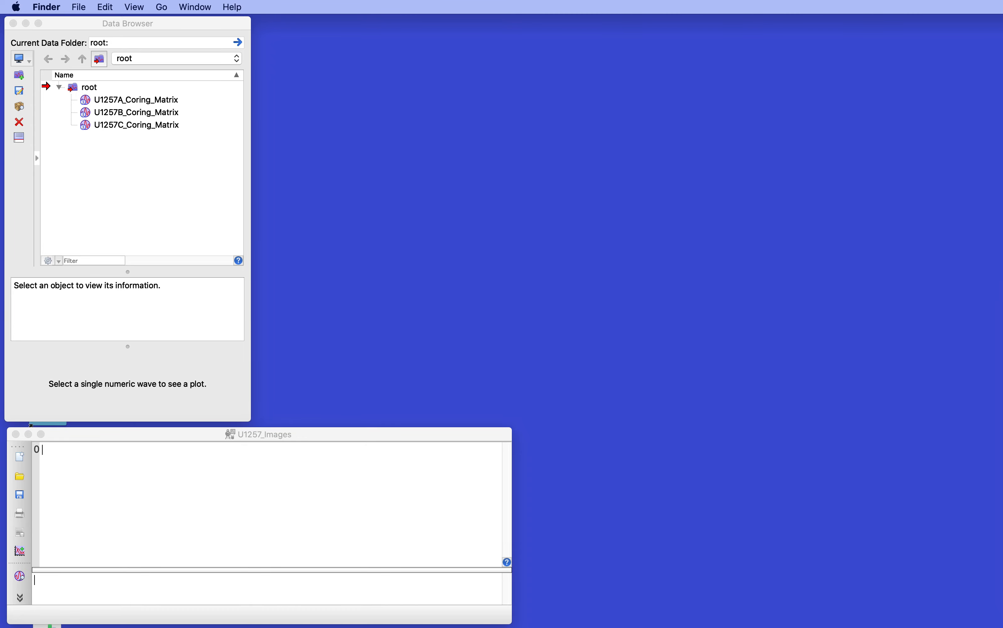
- Place the 1257A Images folder window beside the Igor windows so the image file names can be consulted
drag(1000, 377, 712, 380)
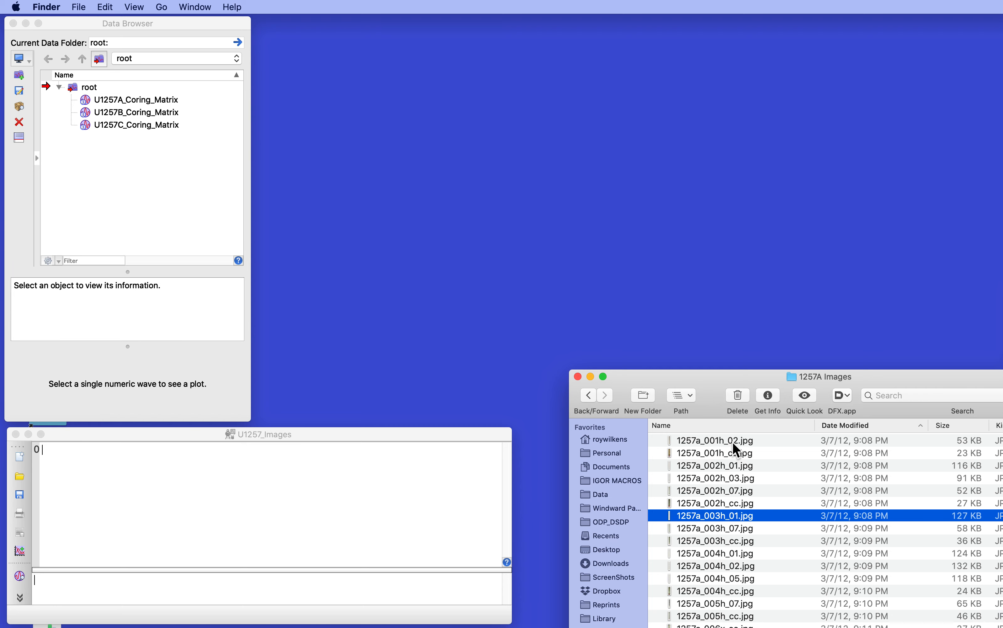
click(460, 187)
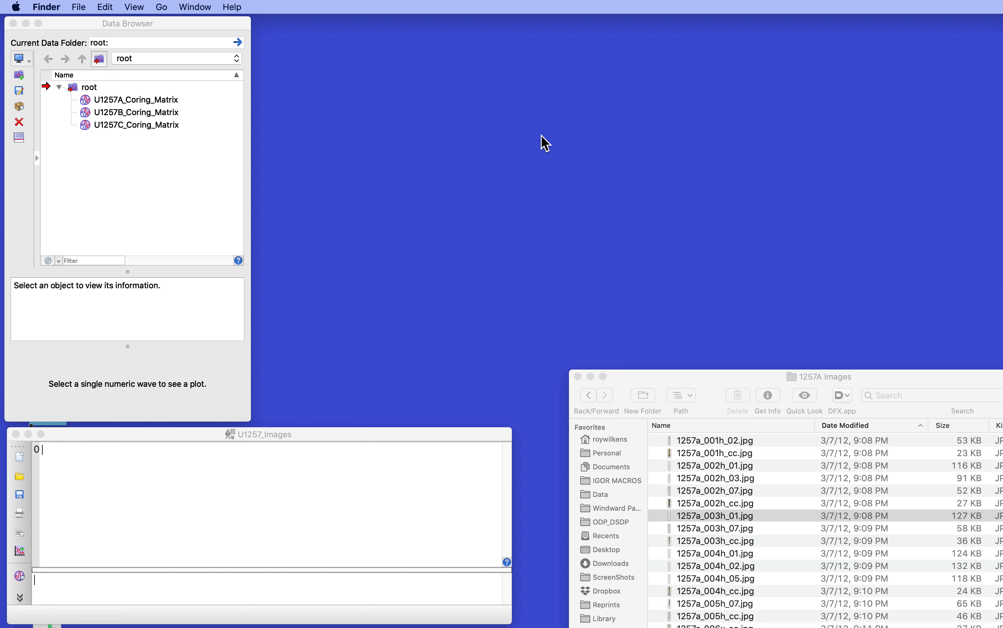
click(216, 198)
- Start Universal_Image_Loader and set the core number location to "6,8" and the section number location to "11,12"
click(457, 7)
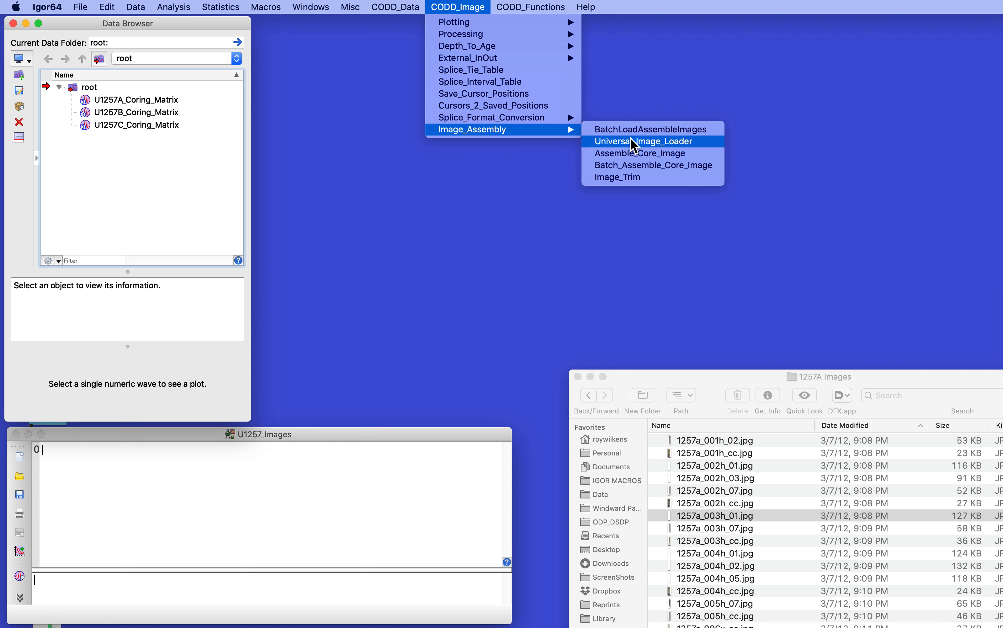
click(635, 146)
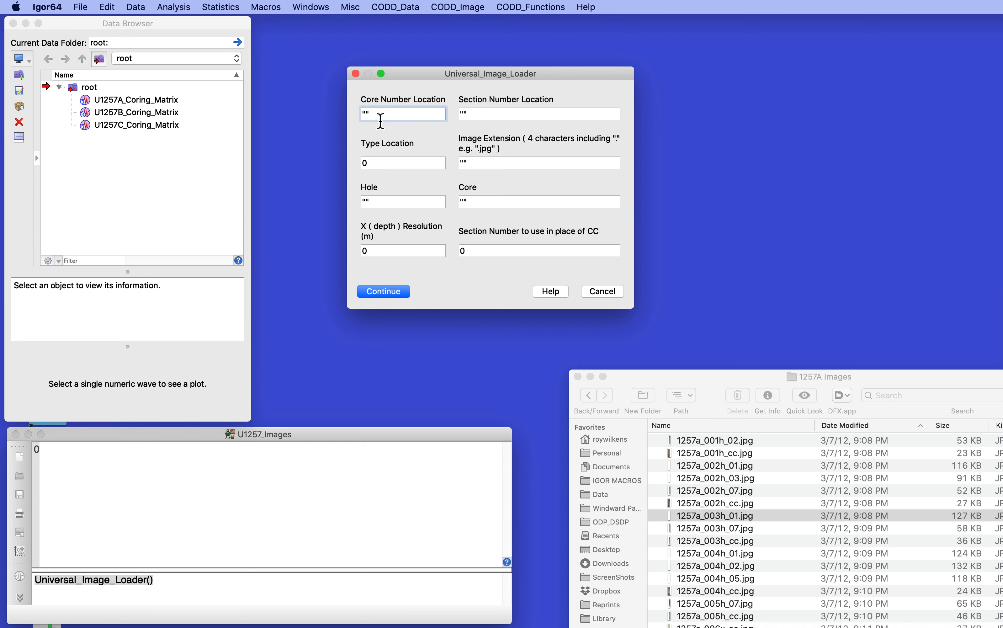
text(6,8)
click(465, 118)
text(")
text(1,12")
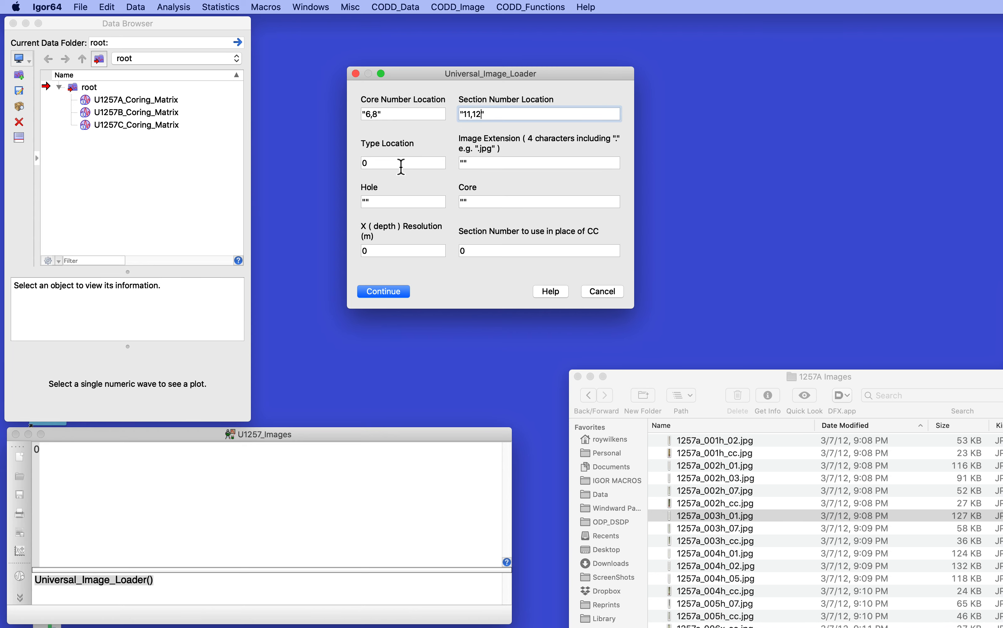
- Set the type location to 9 and the image extension to ".jpg" in Universal_Image_Loader
drag(401, 164, 359, 161)
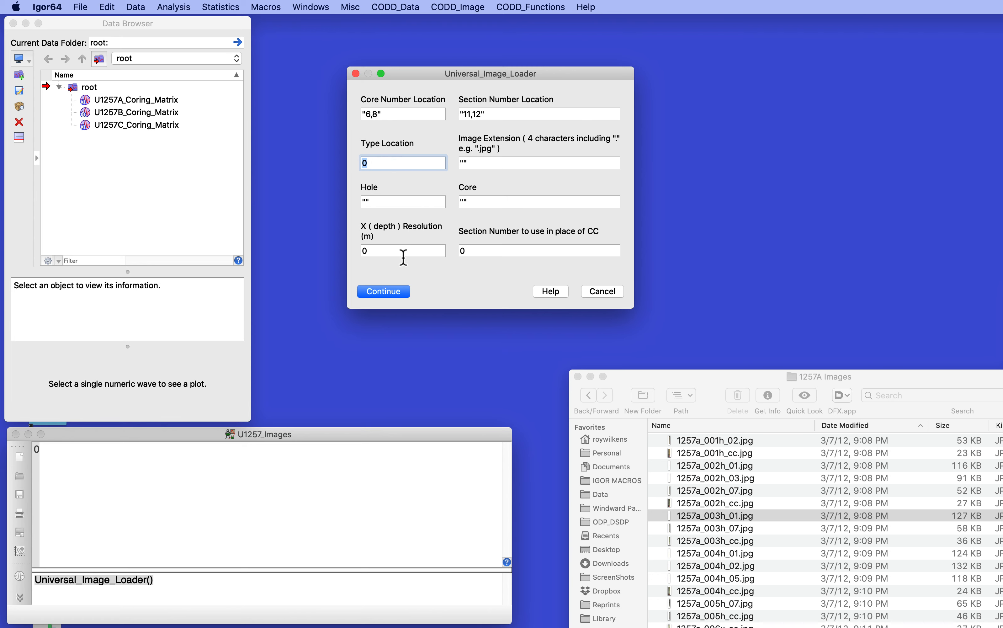
text(9)
click(466, 167)
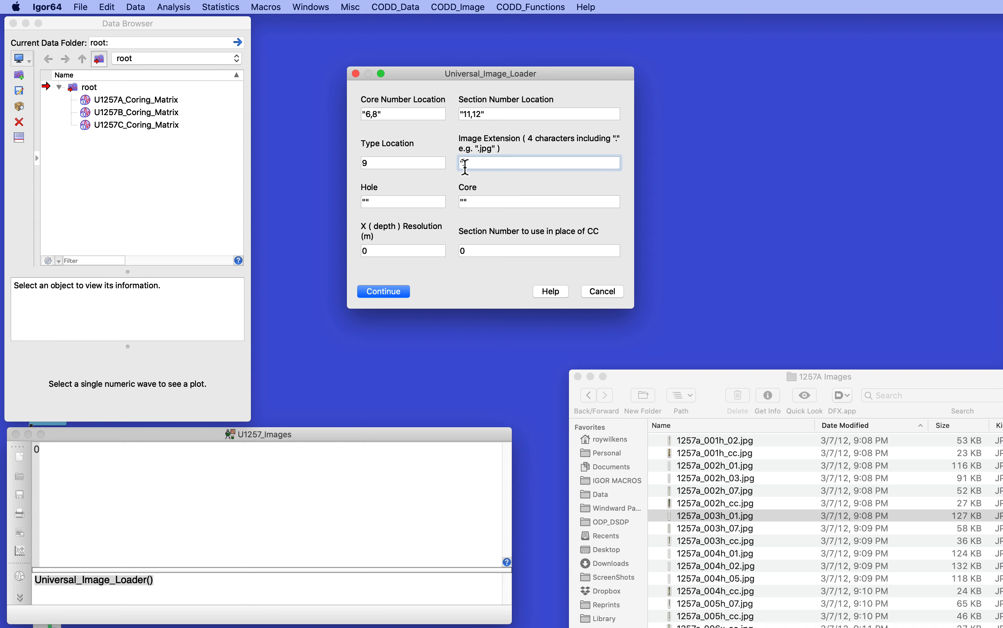
text(.jpg)
- Specify hole "U1257A" and core "1" for the images to load
click(369, 205)
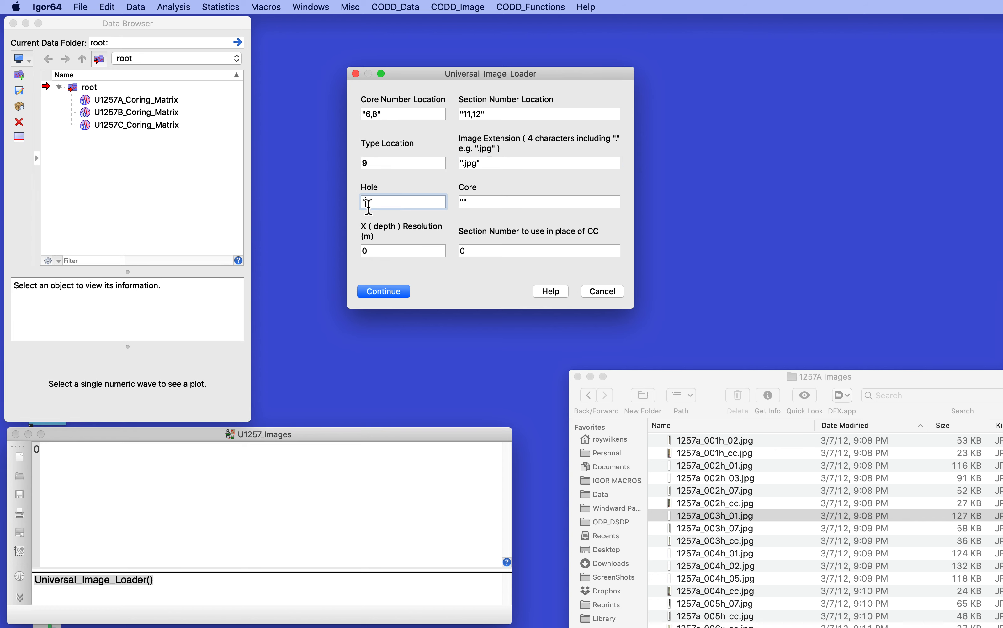
text(U1257A)
click(466, 204)
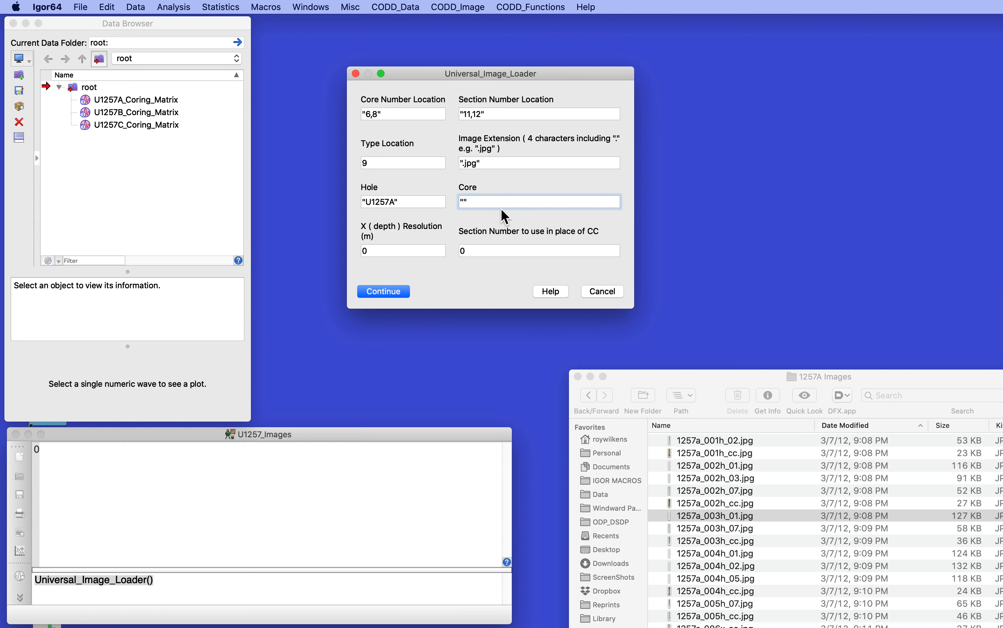
text(1)
- Set the depth resolution to .002 m and the section number replacing CC to 9, and run the image loader
drag(423, 253, 357, 256)
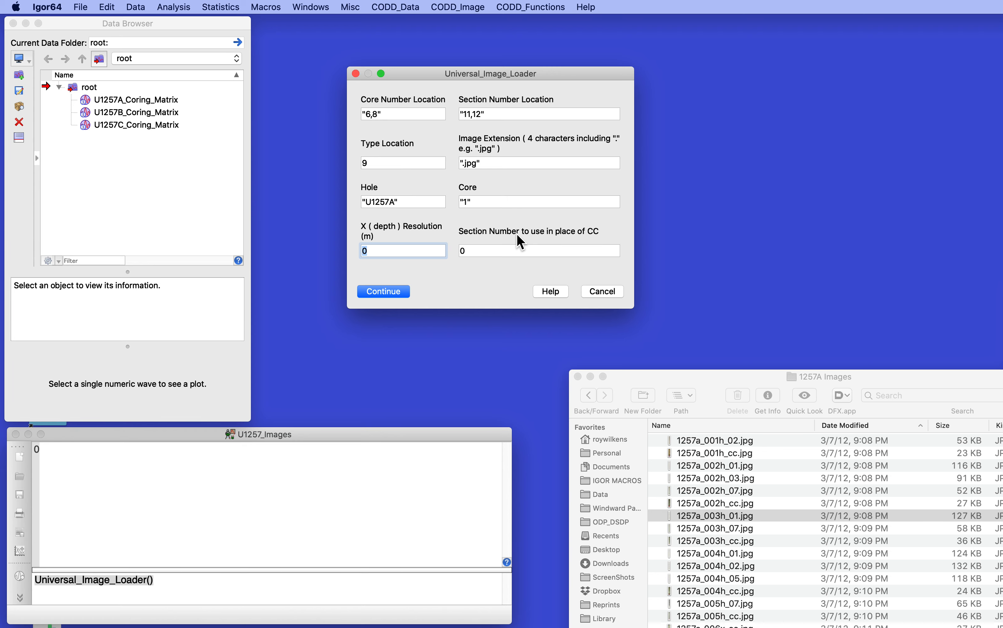
text(.002)
click(496, 252)
drag(496, 252, 457, 251)
text(9)
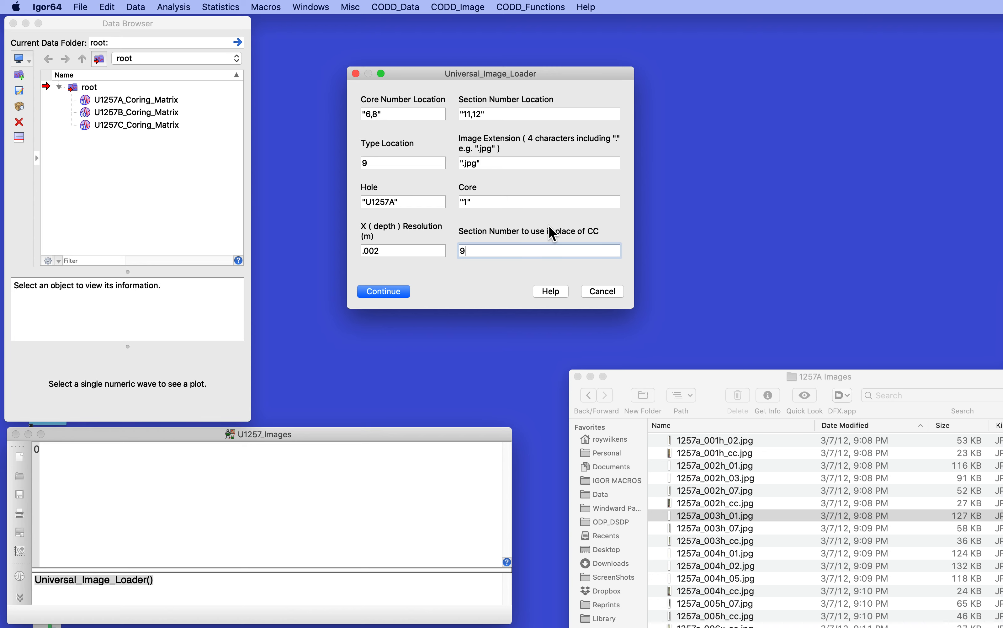
click(376, 290)
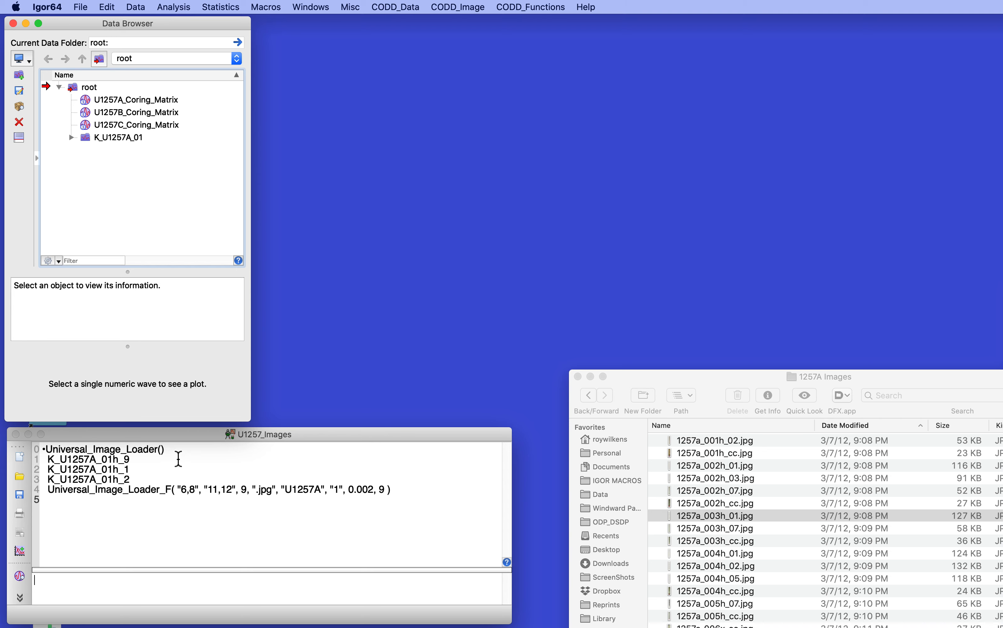
- Expand the K_U1257A_01 data folder and inspect the information and preview of each loaded section image
click(72, 138)
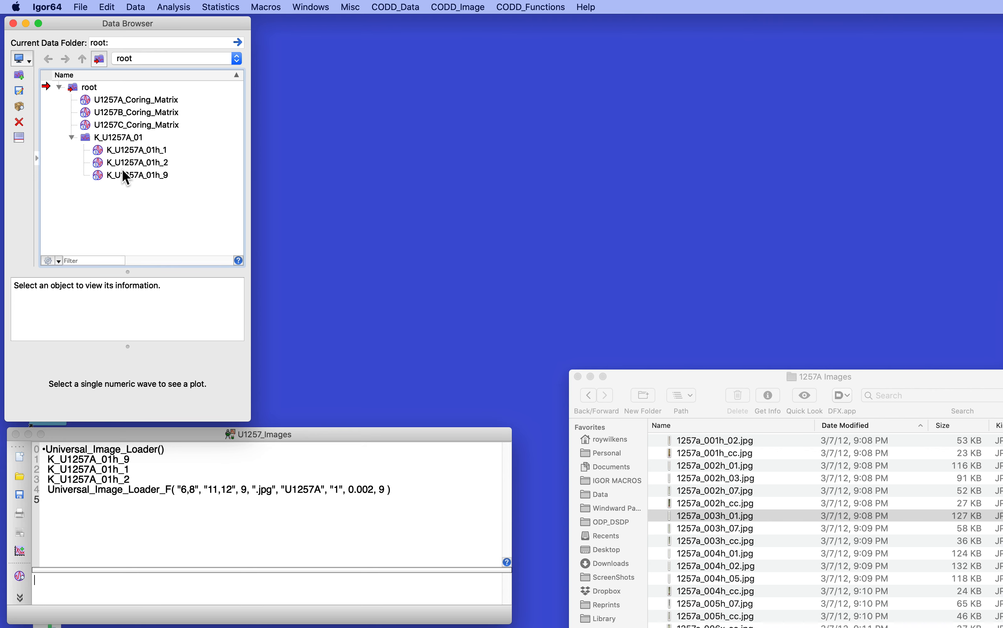
click(138, 149)
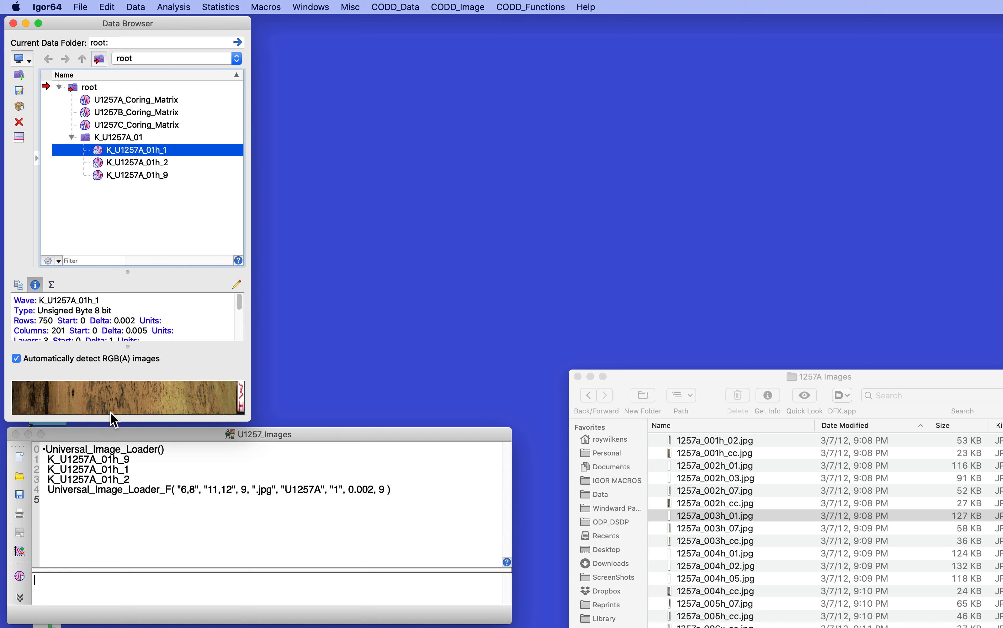
click(129, 164)
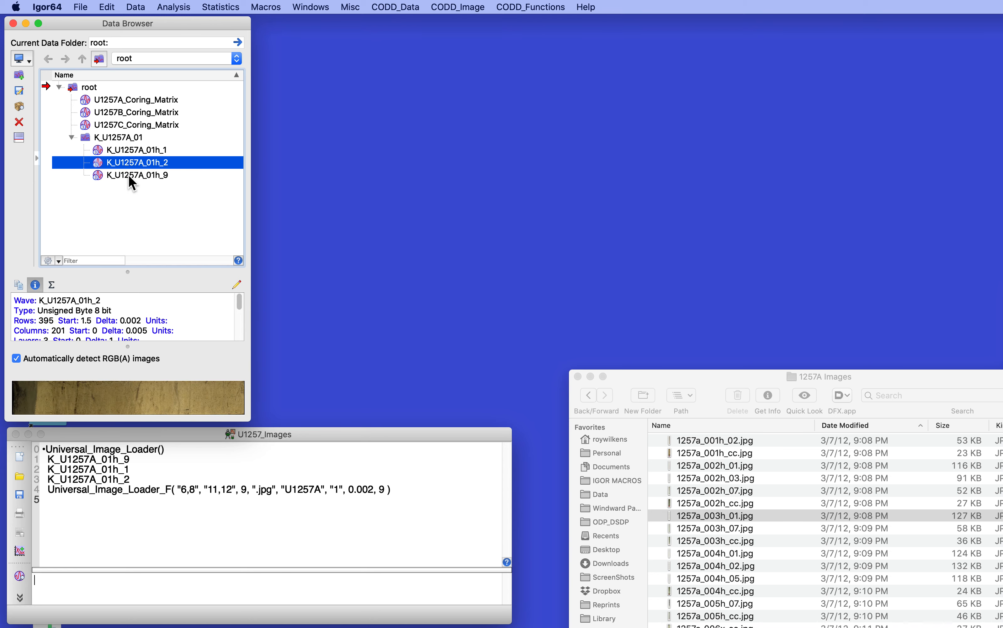
click(131, 177)
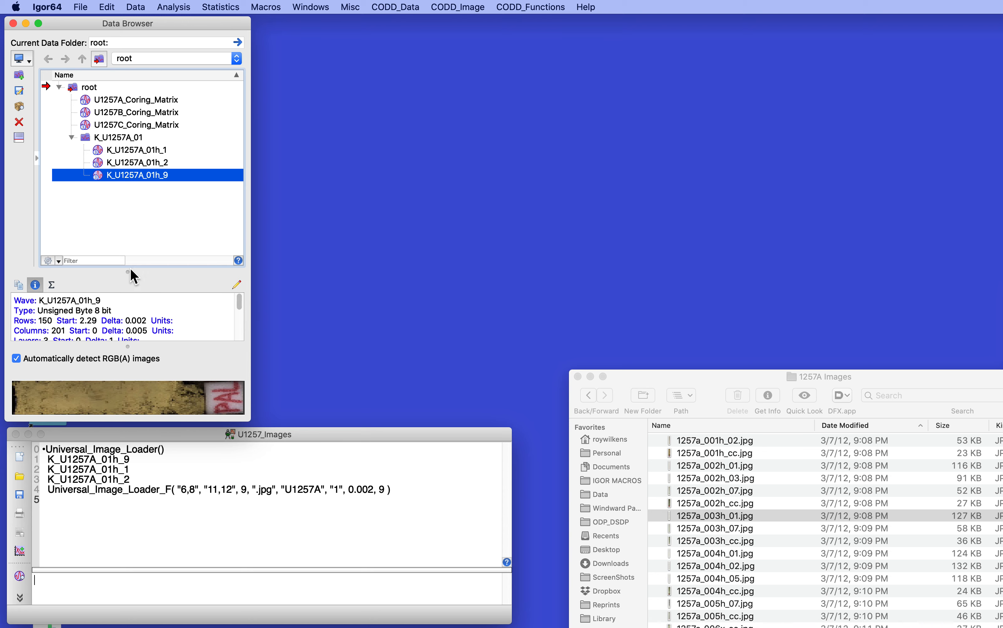
- Start Assemble_Core_Image for hole U1257A with core "1" and a resolution of .002 m
click(206, 536)
key(Up)
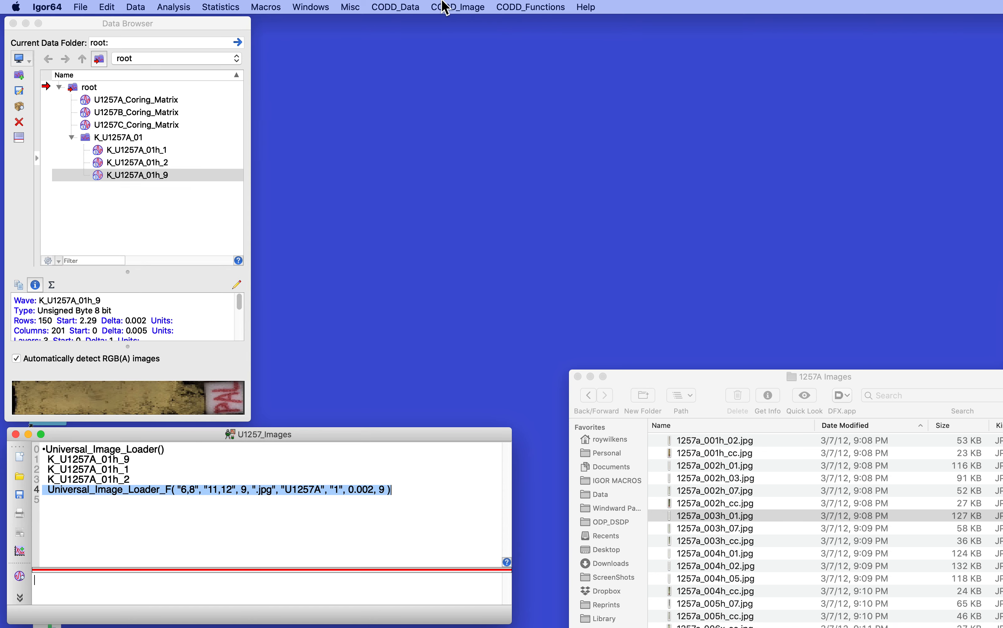
click(460, 8)
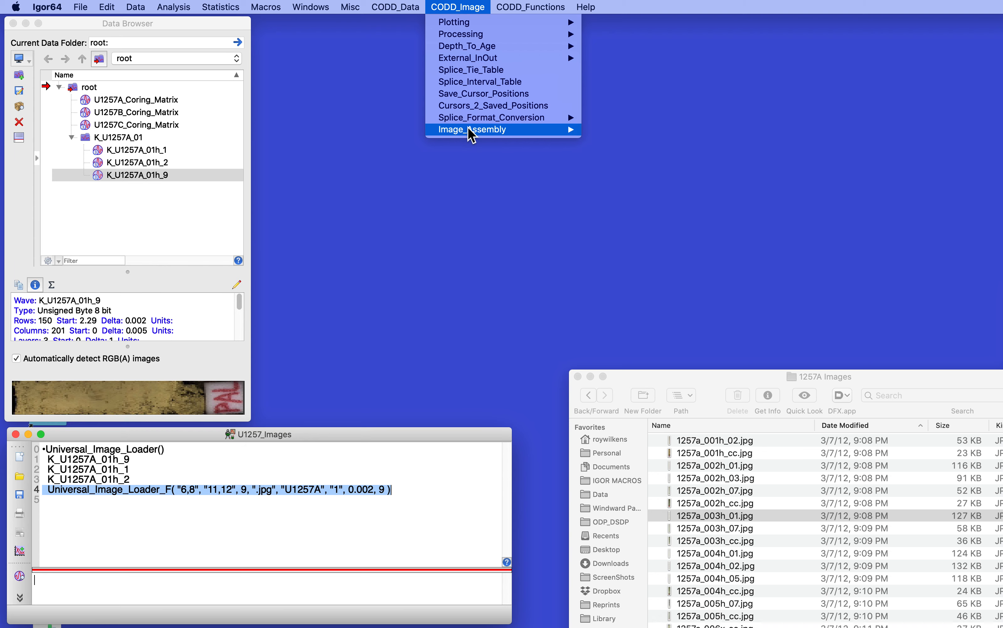
mouse_move(472, 130)
click(662, 158)
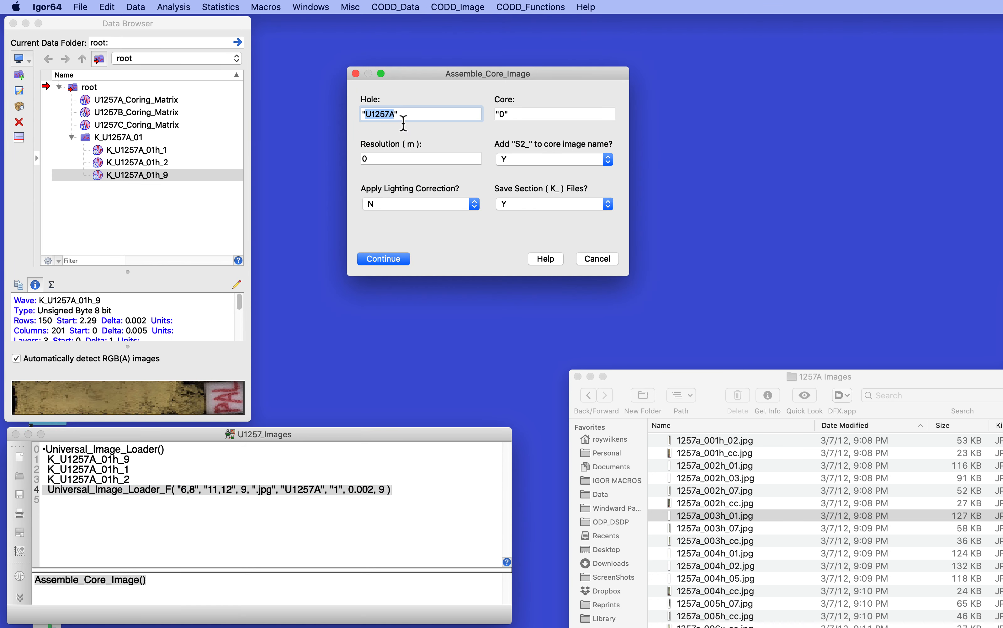
double_click(503, 118)
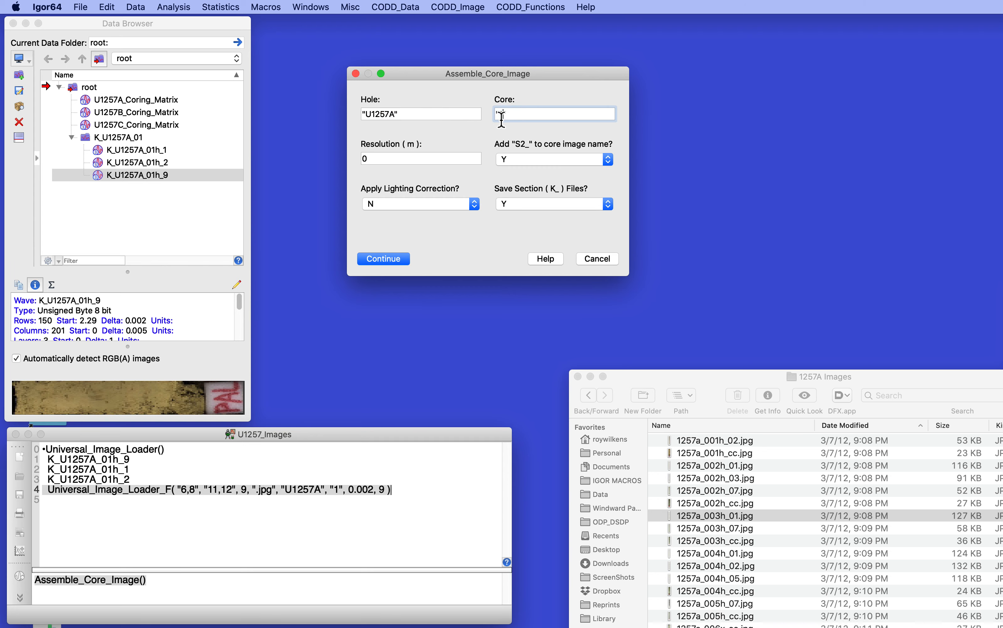
double_click(358, 159)
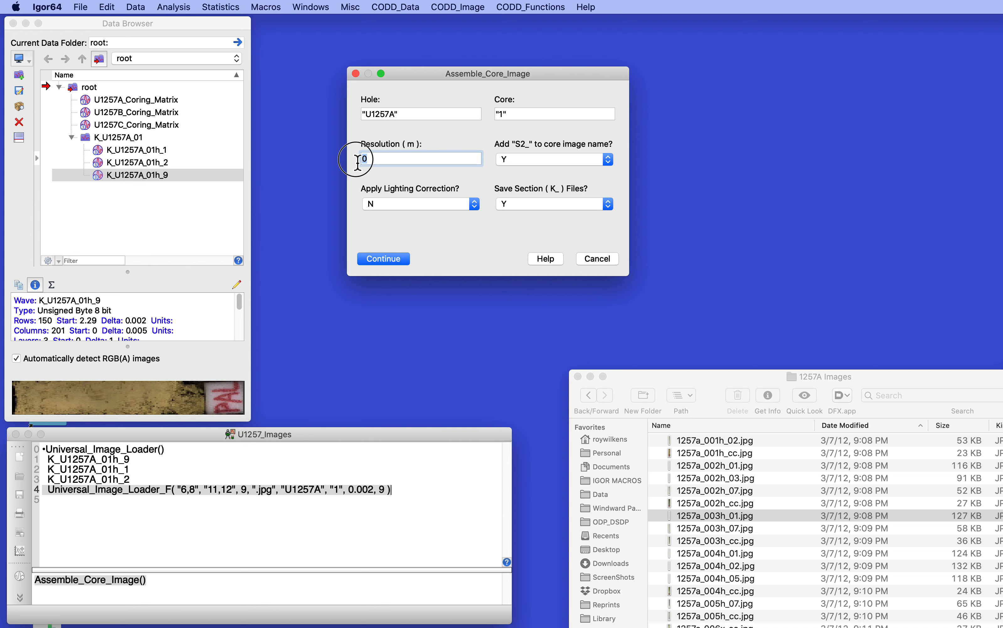
text(.002)
- Set saving of section (K_) files to N, assemble the core image, and reposition its graph window fully into view
click(546, 206)
click(542, 216)
click(392, 257)
drag(817, 52, 644, 42)
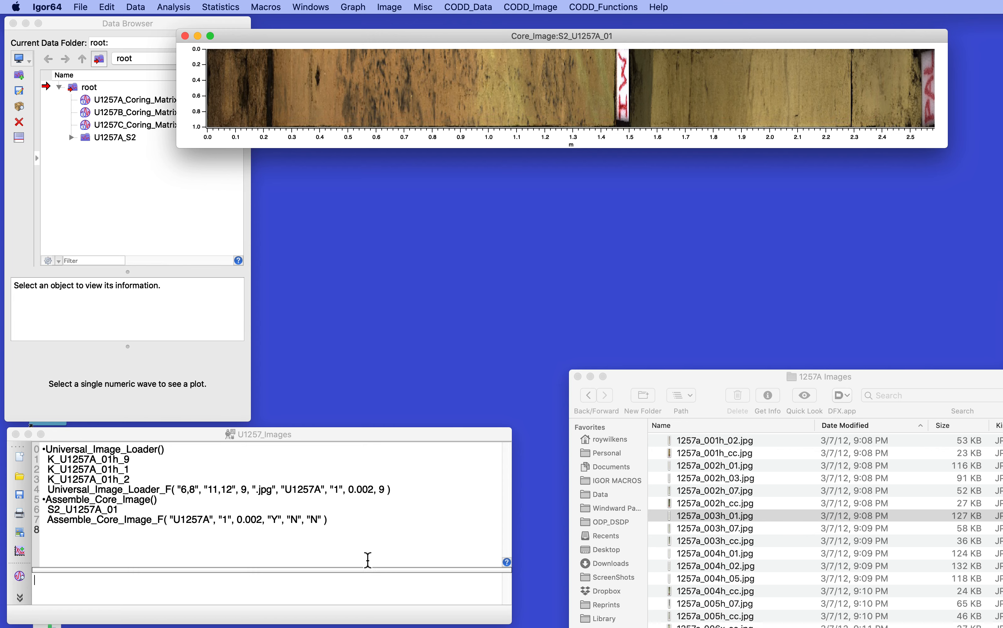
- Run BatchLoadAssembleImages for hole U1257A with first core number 2 and last core number 4
click(358, 596)
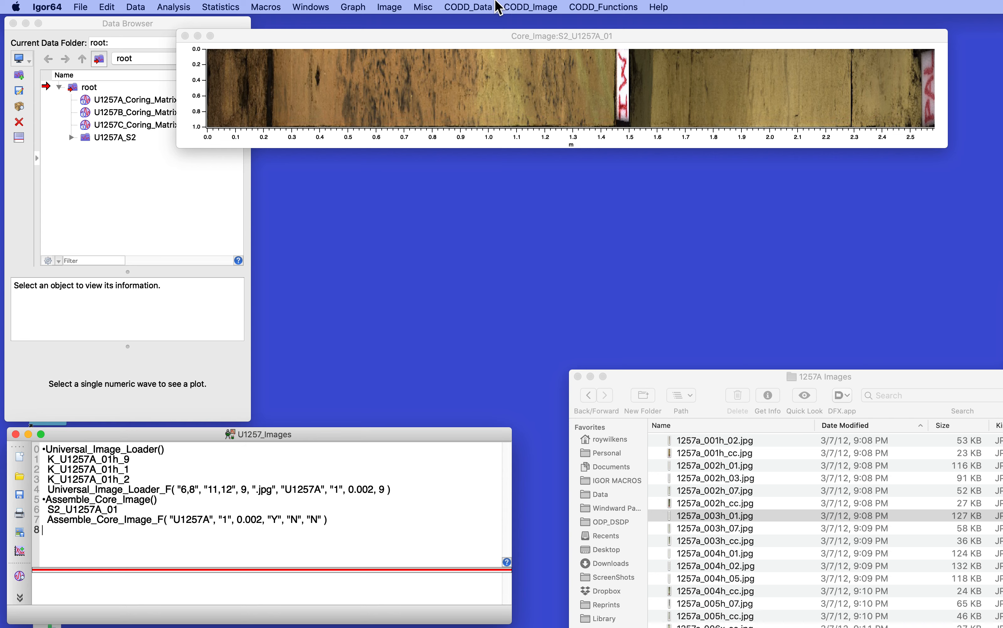
click(541, 6)
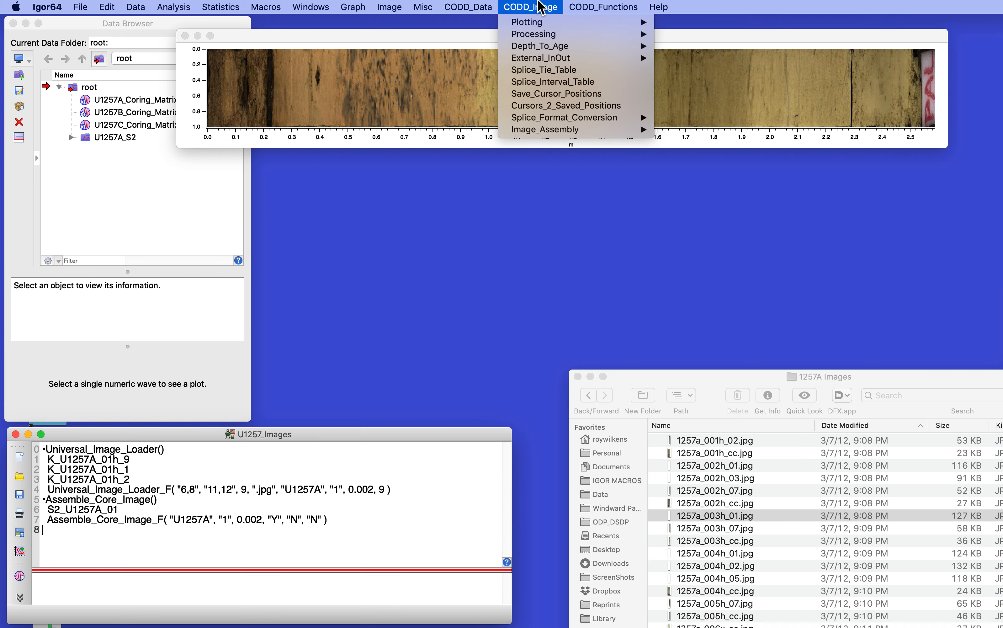
mouse_move(546, 132)
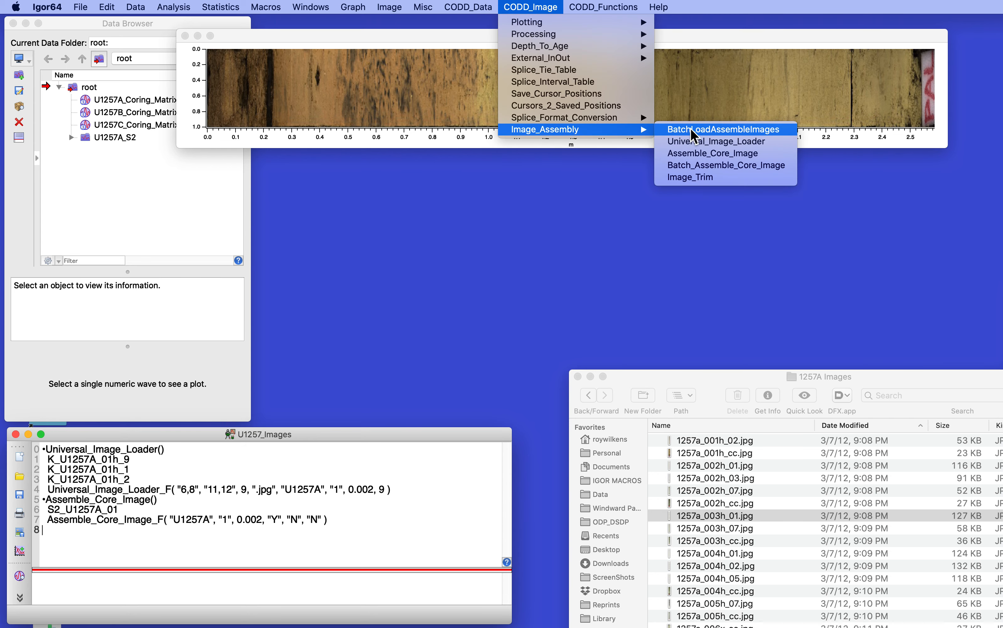
click(719, 135)
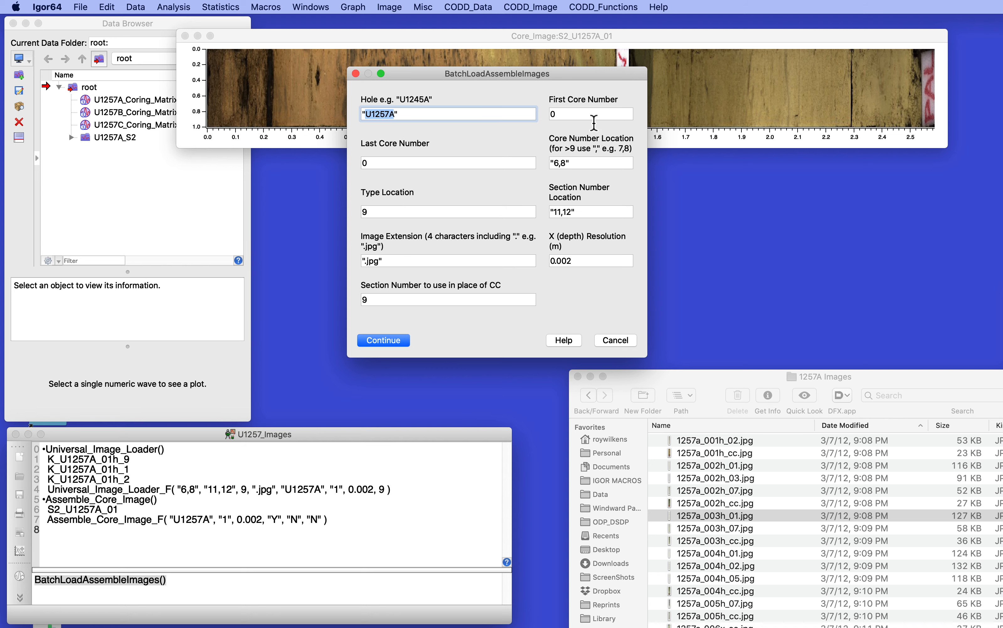
key(Tab)
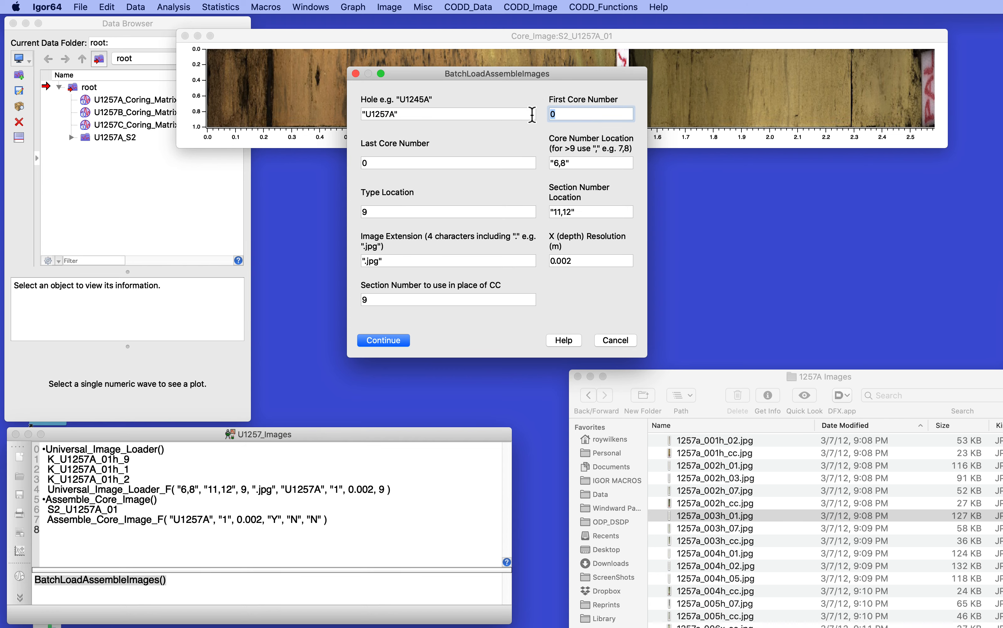
text(2)
click(372, 164)
drag(371, 164, 360, 165)
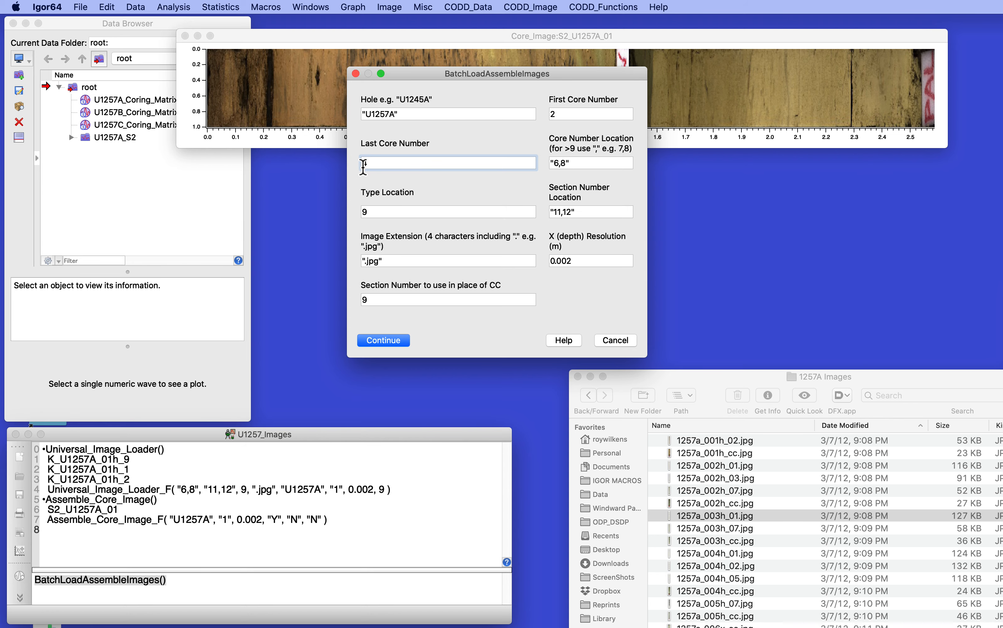
text(4)
click(386, 341)
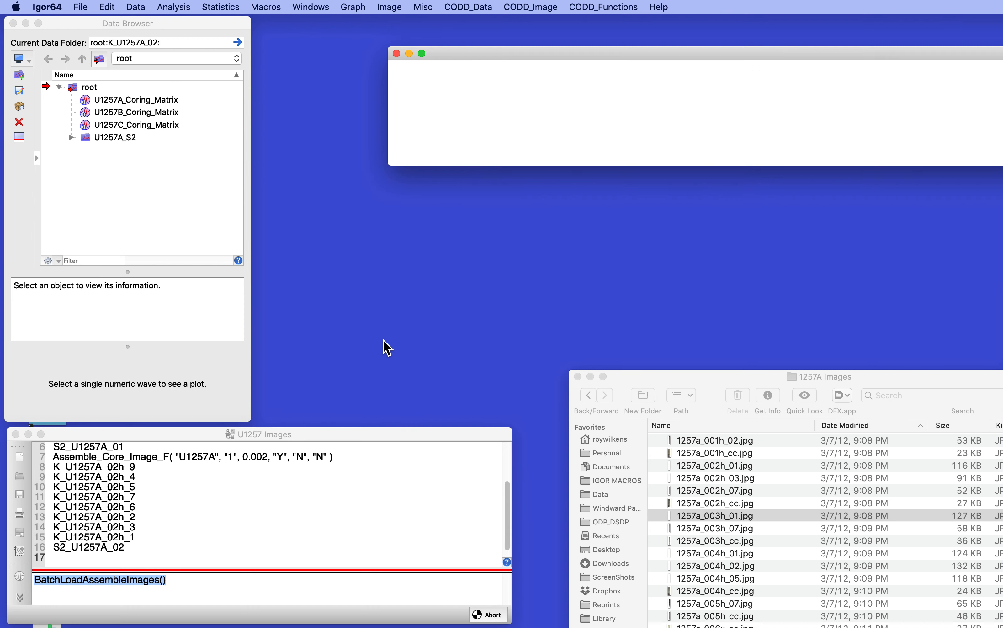